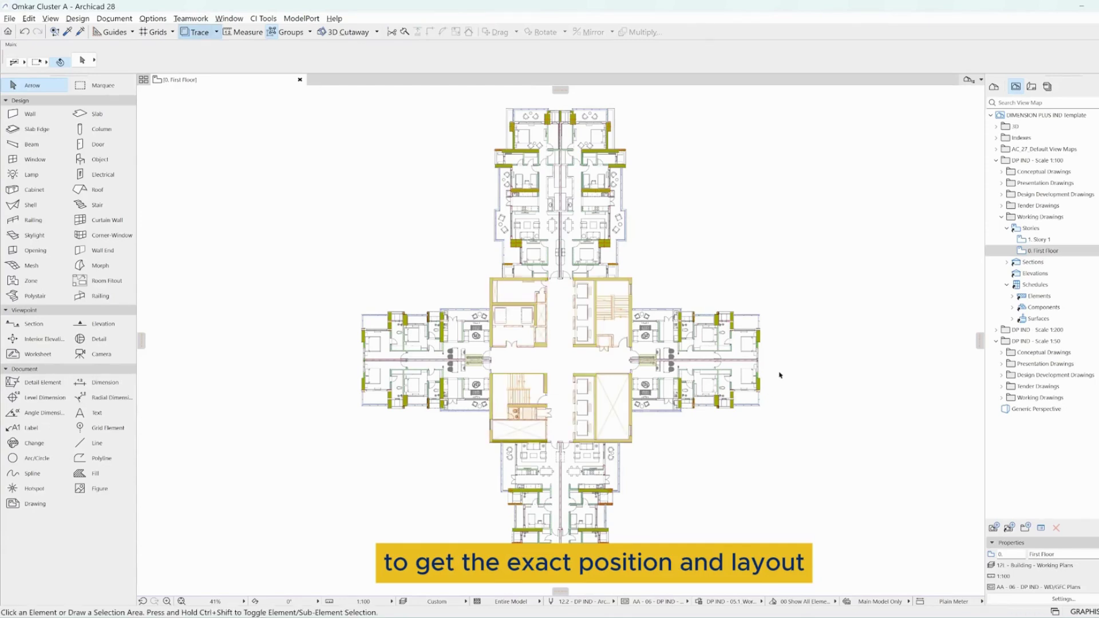
Review the 3D previews of the stair finish and the flight tread in the Stair tool's default settings
scroll(653, 295, "up", 8)
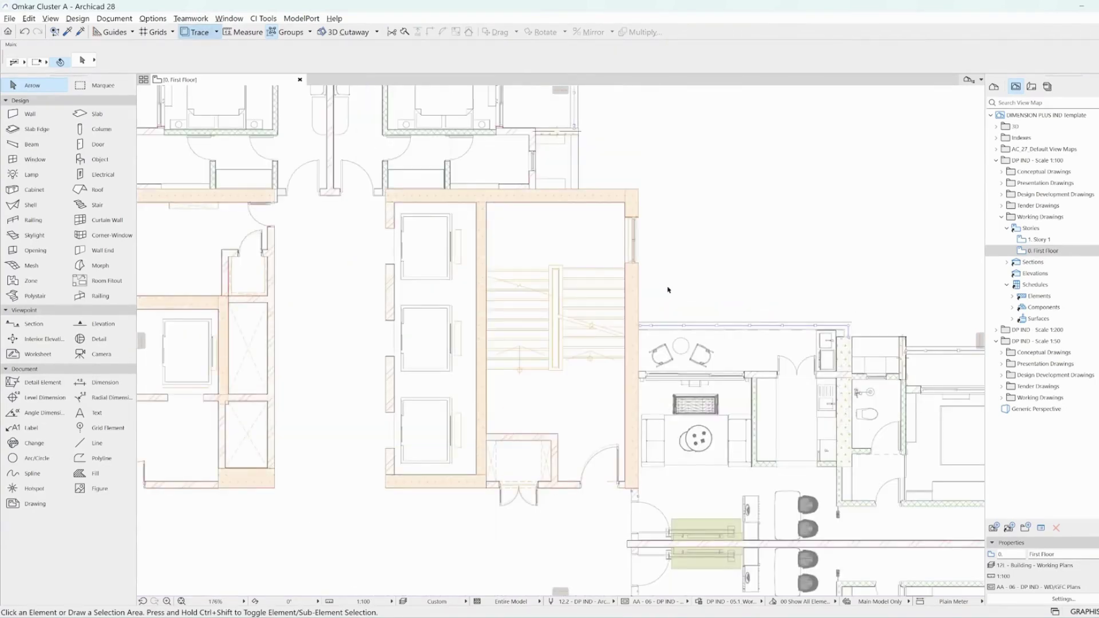
left_click(96, 205)
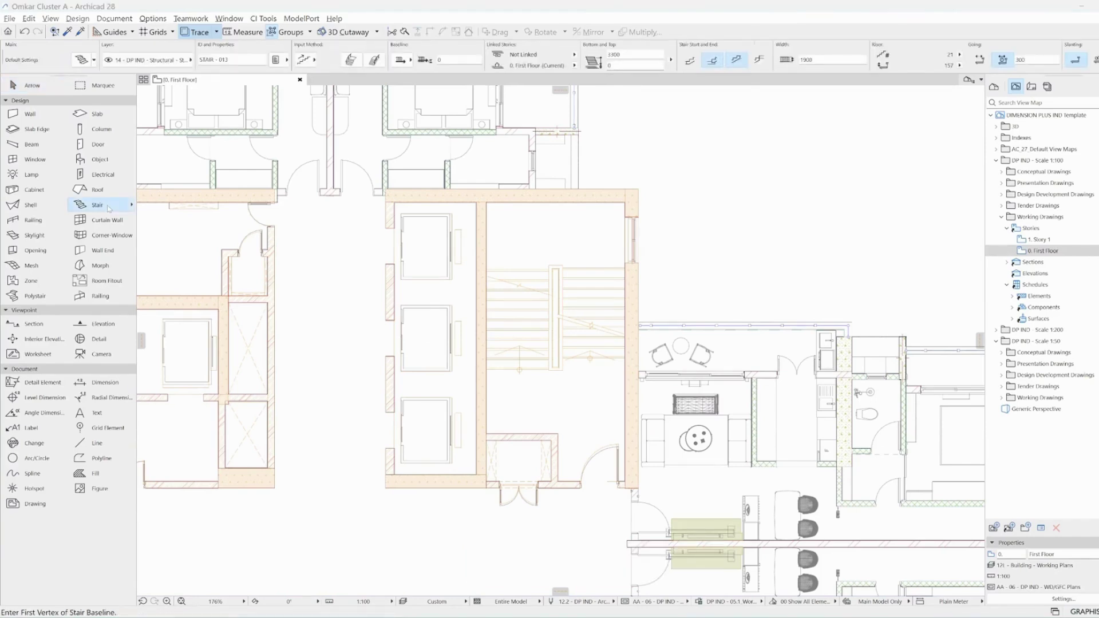
double_click(109, 209)
left_click(172, 102)
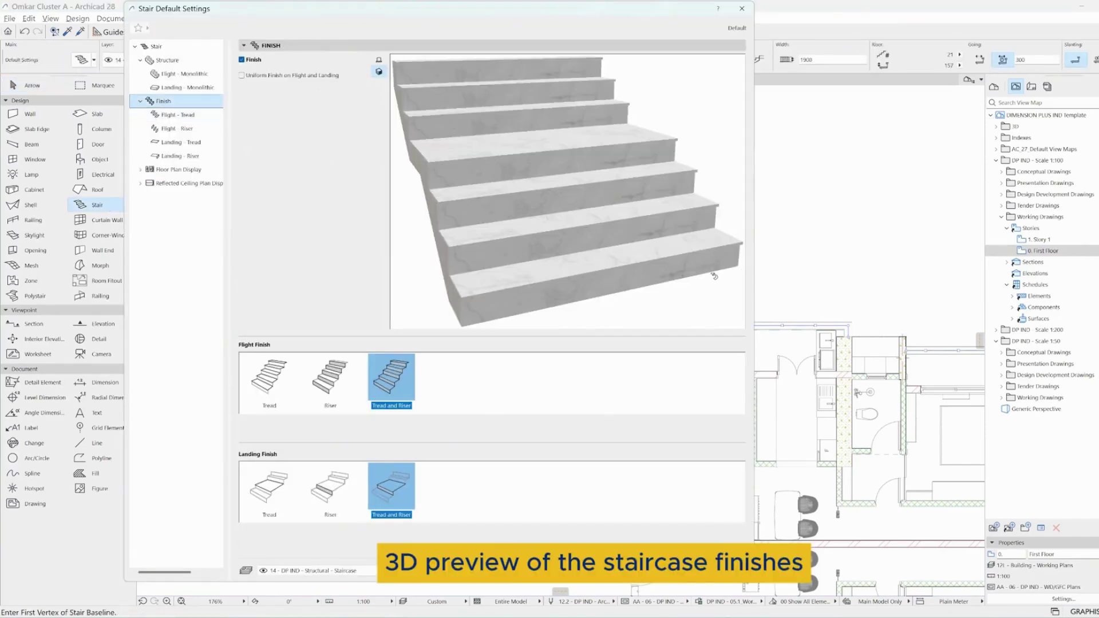
left_click_drag(715, 276, 722, 267)
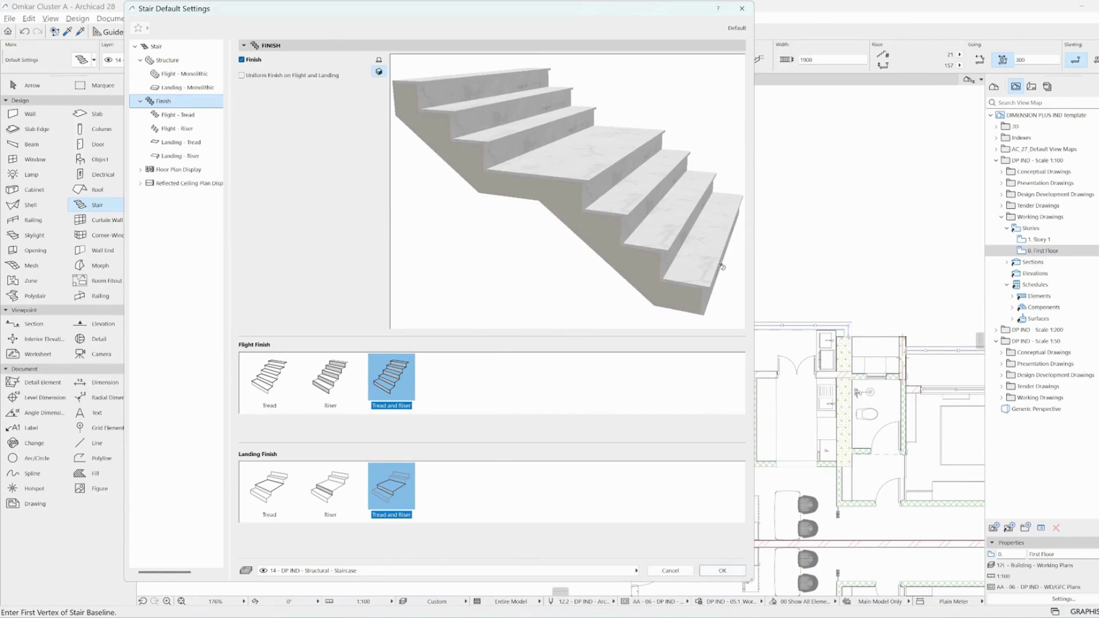
left_click(177, 115)
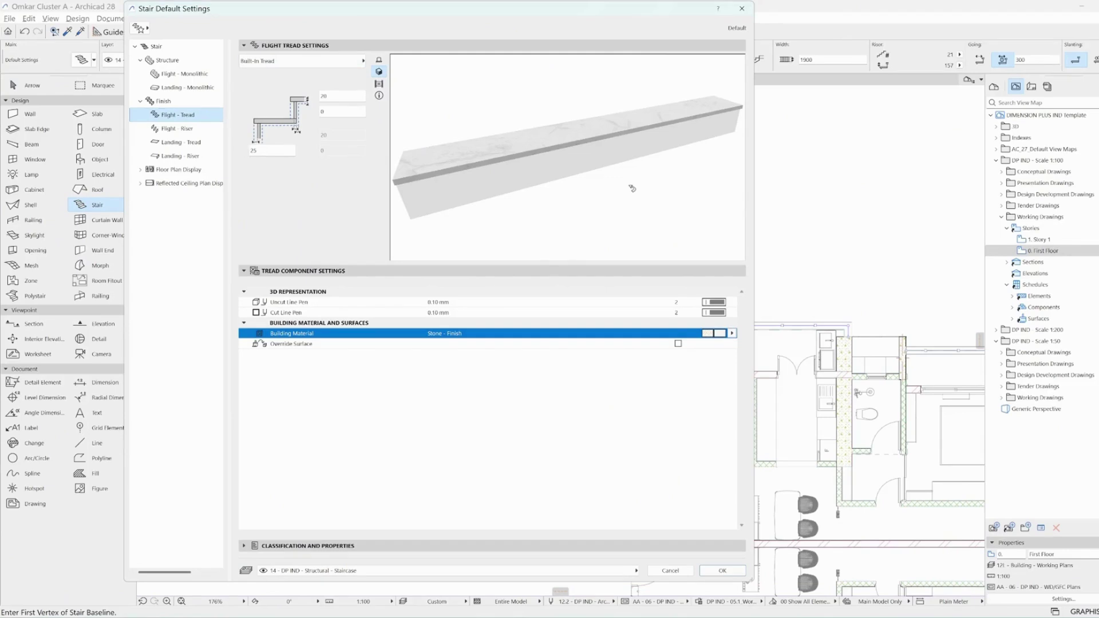
left_click_drag(632, 188, 631, 187)
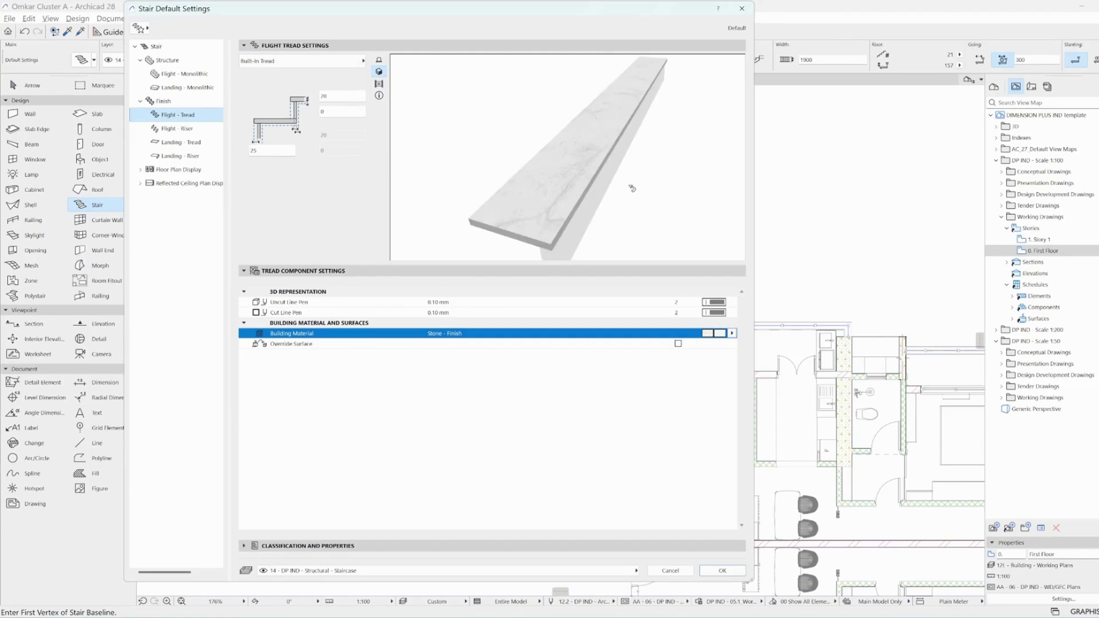
left_click(723, 571)
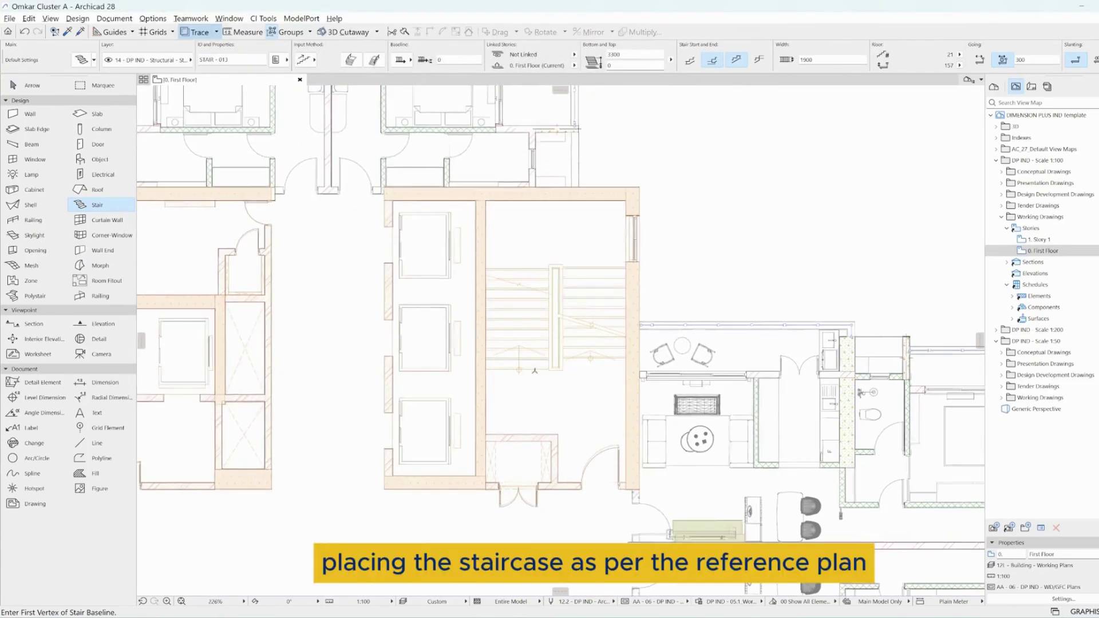
Draw a U-shaped stair over the traced plan, following the well's edge up one flight, across the landing and back along the second flight
scroll(547, 367, "up", 5)
middle_click_drag(558, 363, 530, 469)
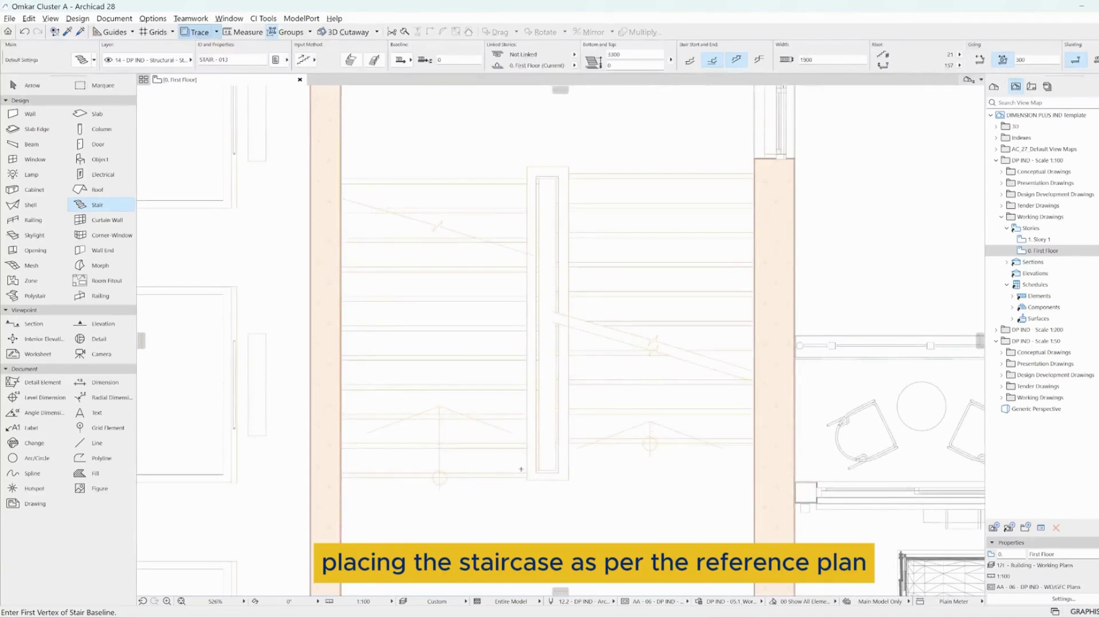
left_click(527, 473)
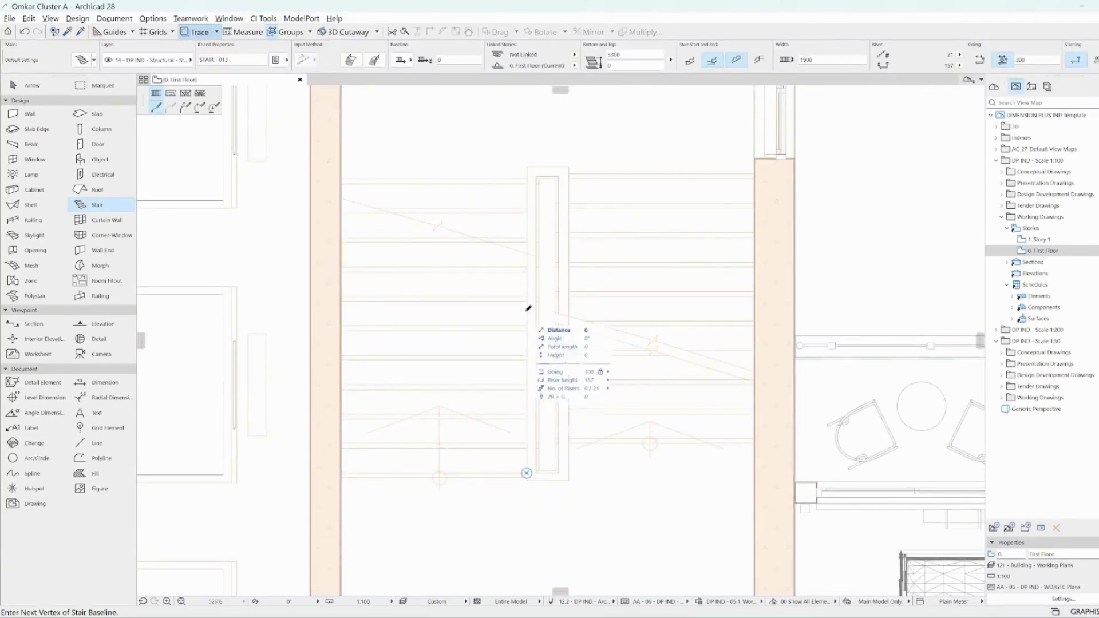
left_click(527, 178)
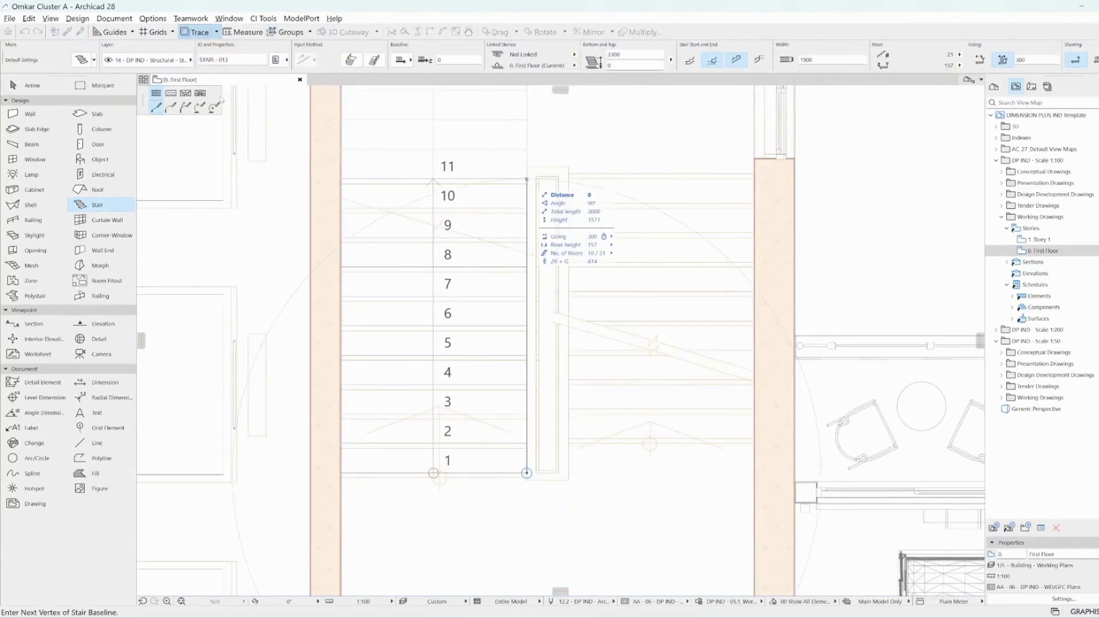
left_click(527, 166)
left_click(568, 166)
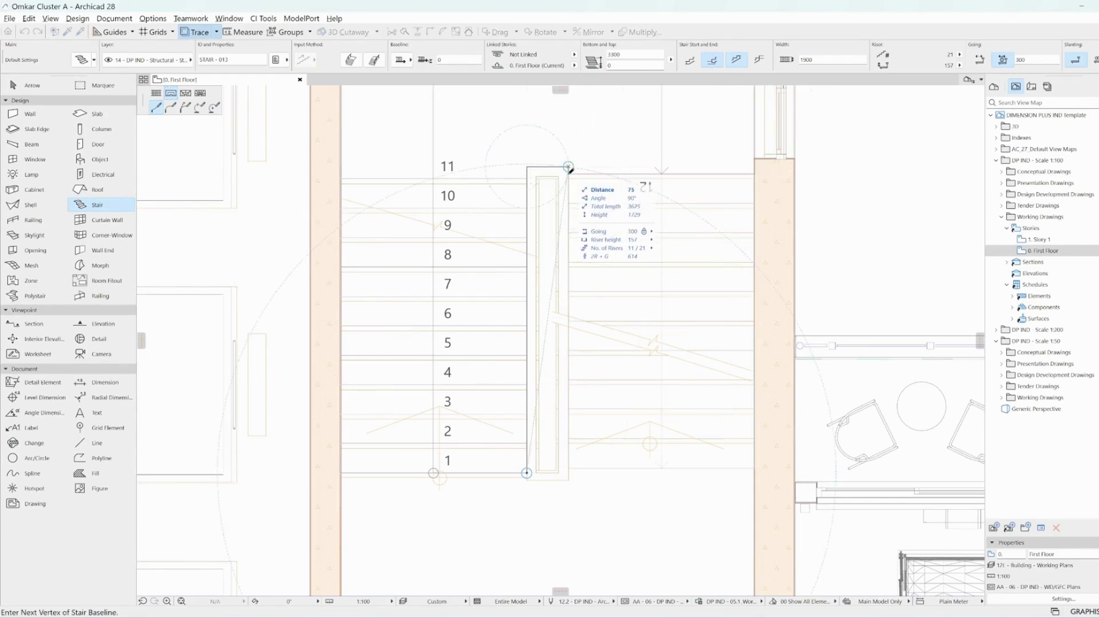
left_click(567, 173)
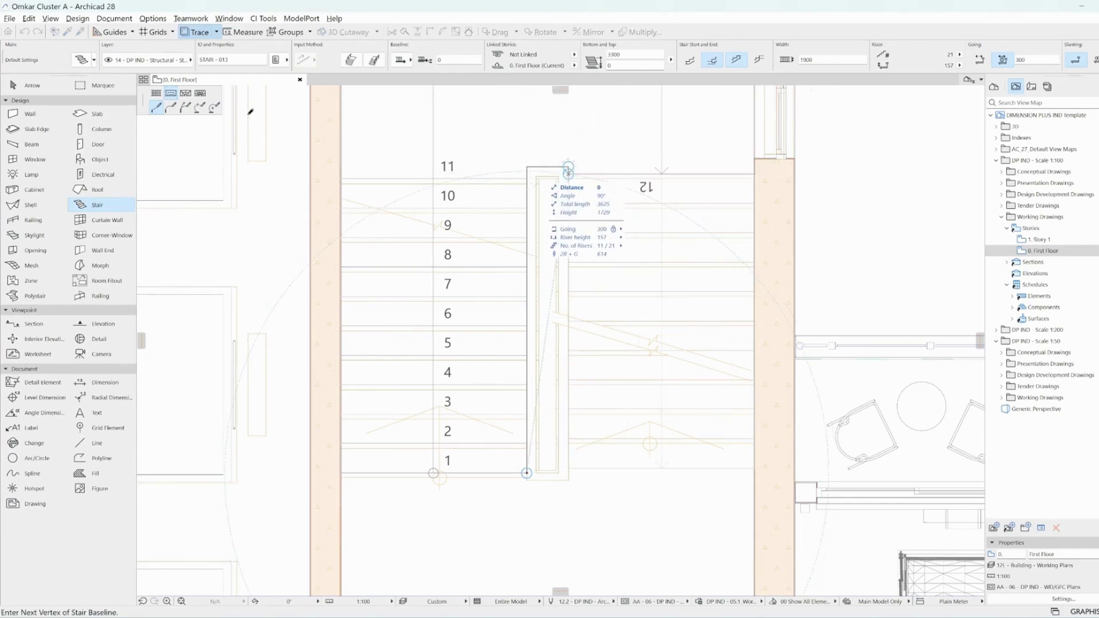
double_click(571, 452)
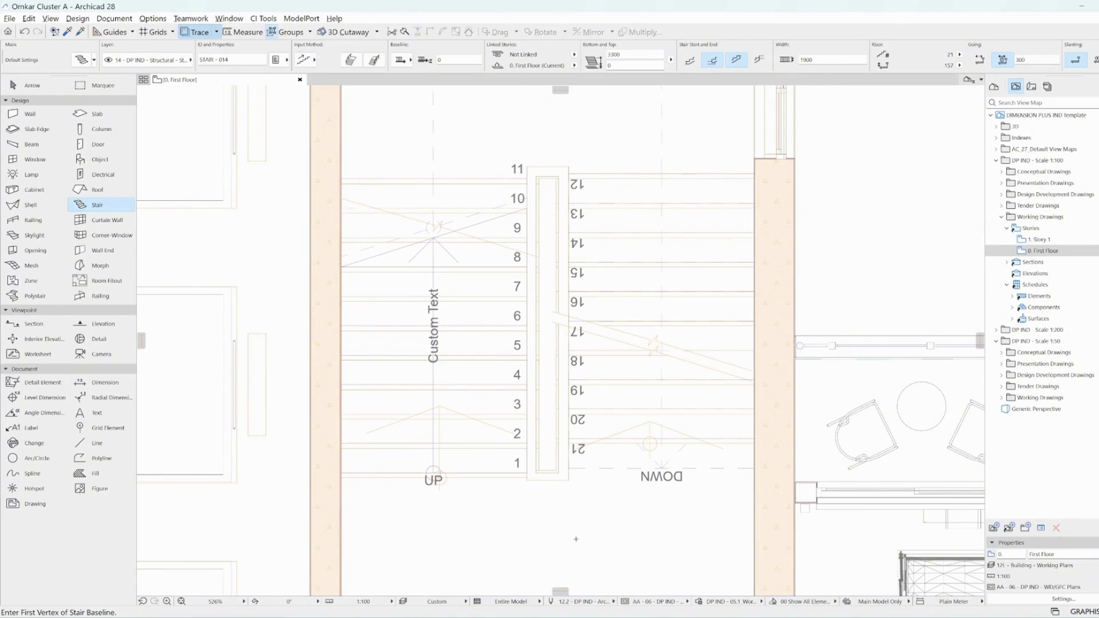
Turn off the trace reference and leave the Stair tool
left_click(201, 33)
scroll(585, 477, "down", 3)
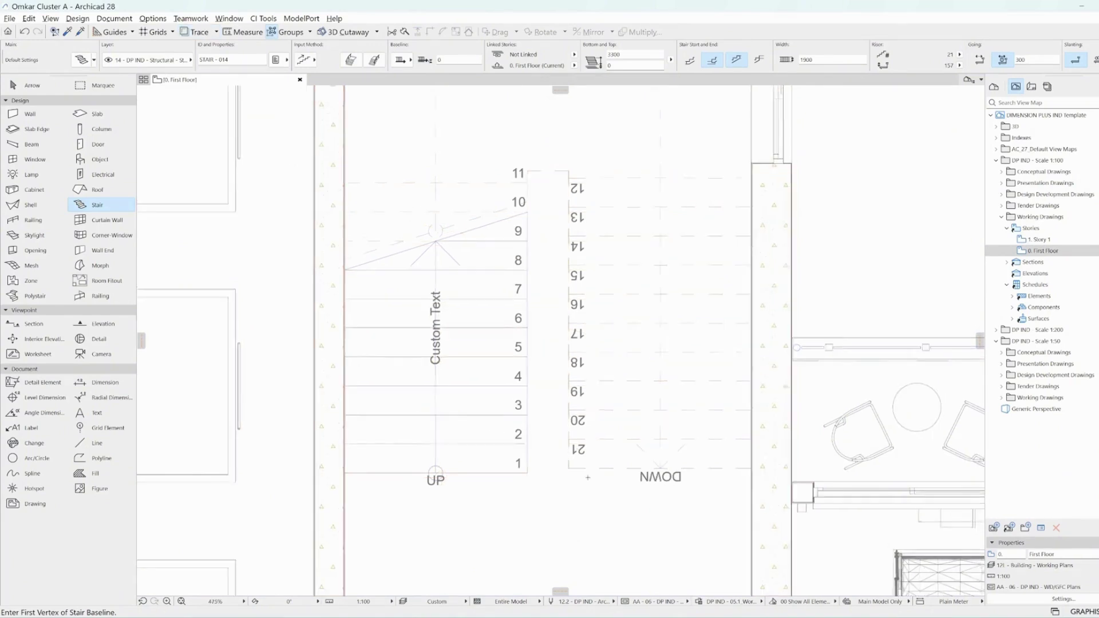
middle_click_drag(586, 476, 540, 433)
key("Escape")
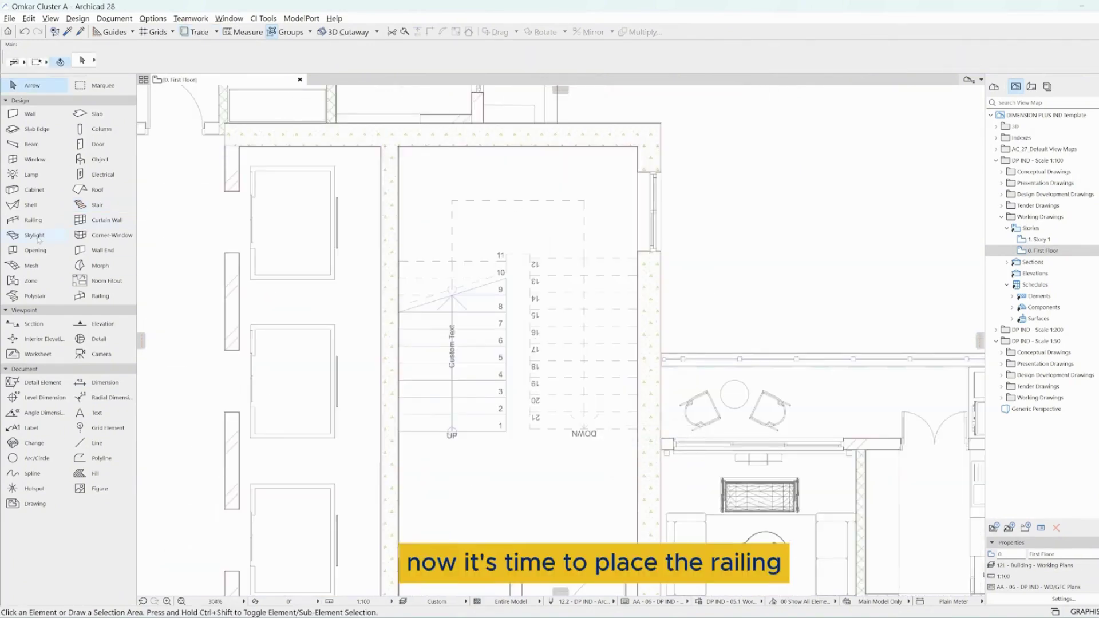
Place an associative railing along the inner edge of the new stair, around the well
left_click(34, 220)
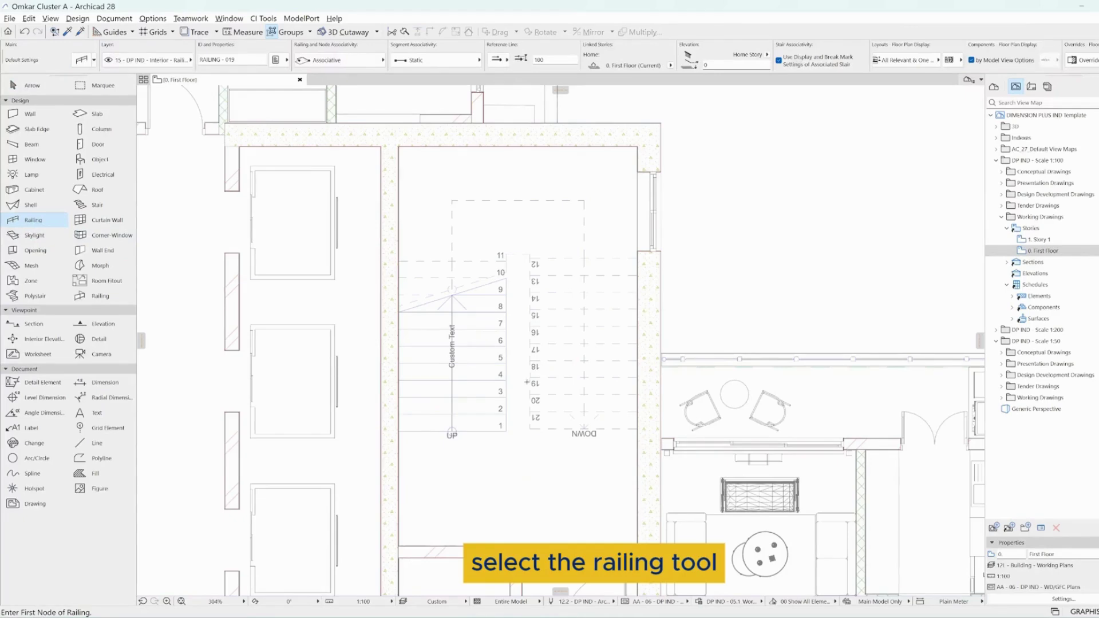
scroll(504, 418, "up", 2)
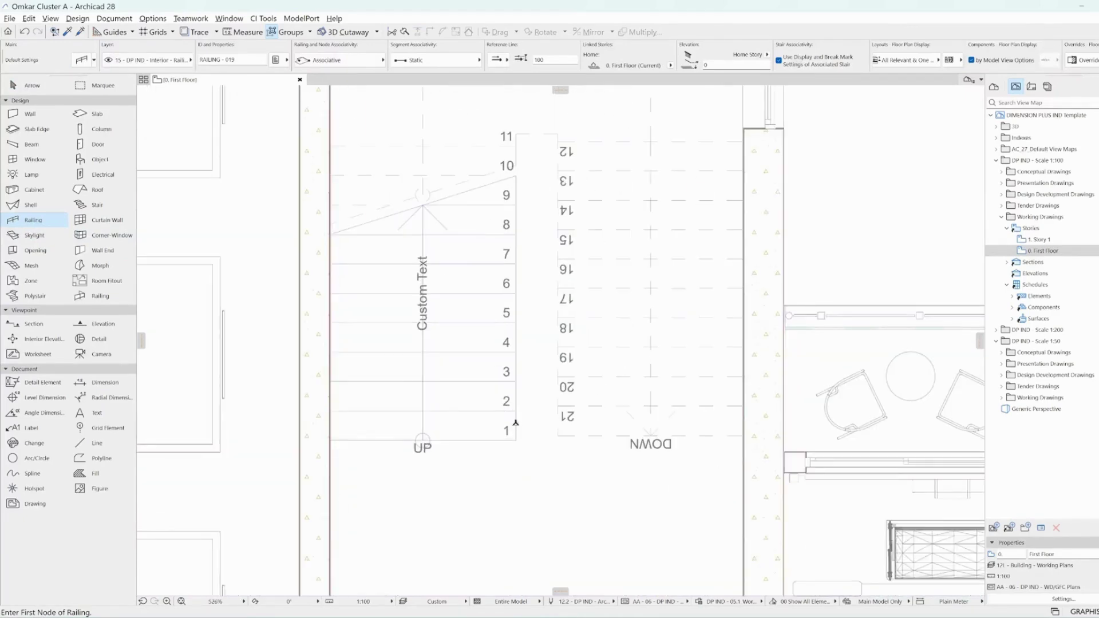
left_click(515, 423)
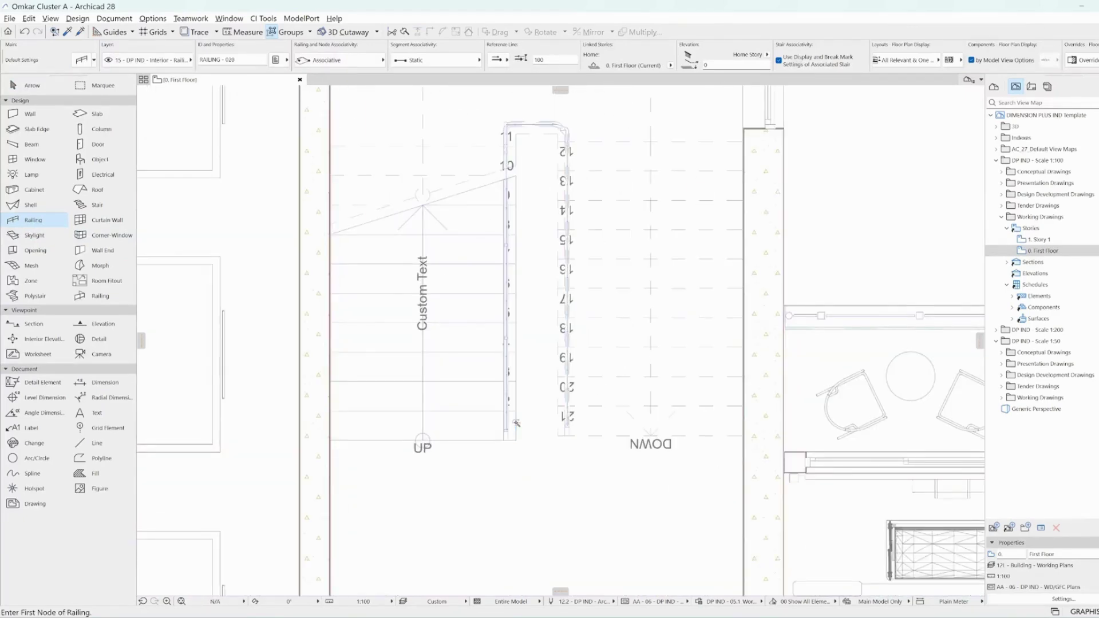
key("Escape")
scroll(559, 486, "down", 2)
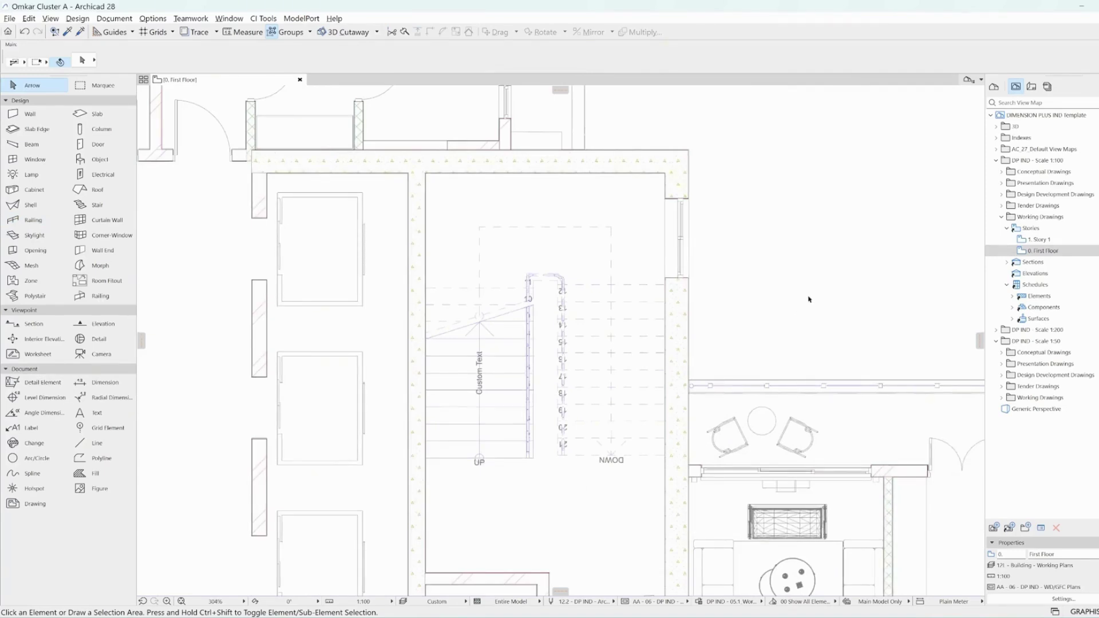
Draw a vertical section line through the up flight, running the length of the stairwell and looking toward the down flight
left_click(29, 324)
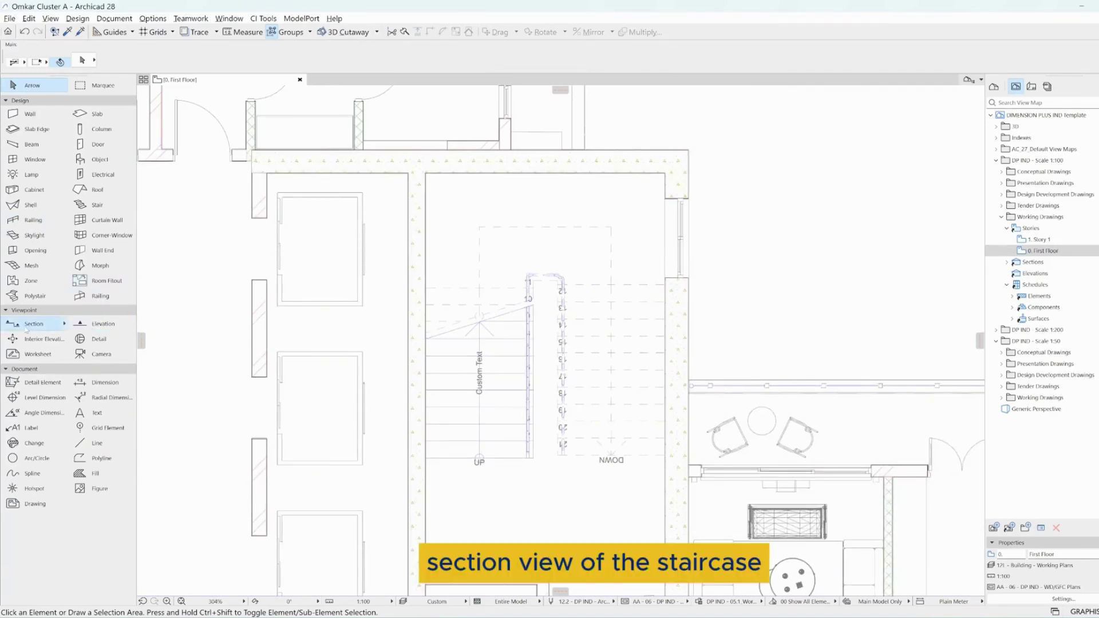
left_click(457, 133)
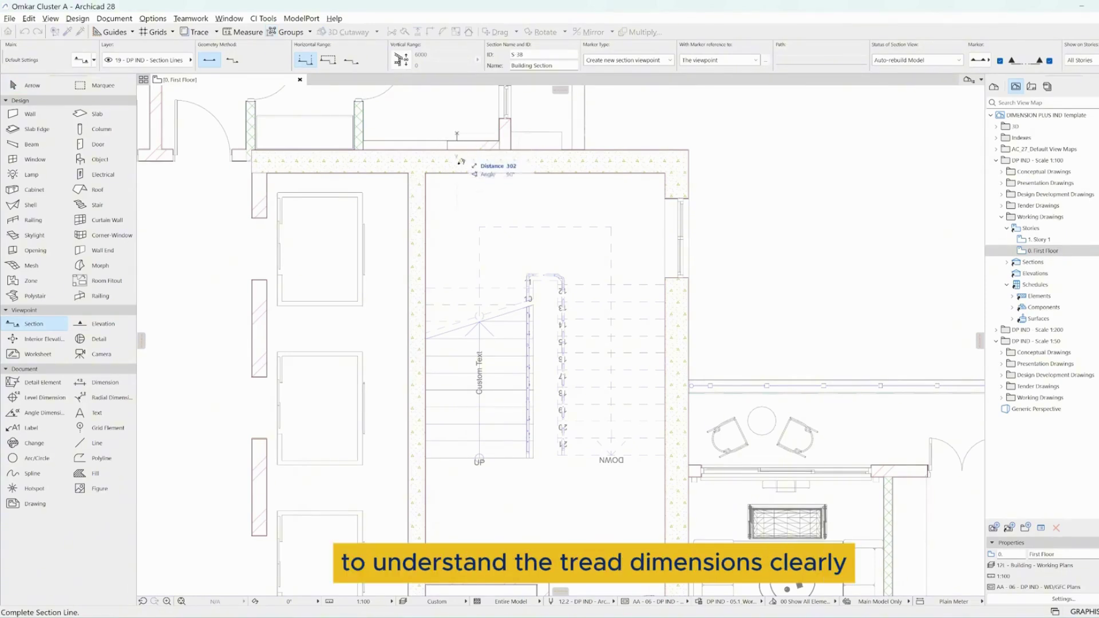
left_click(457, 527)
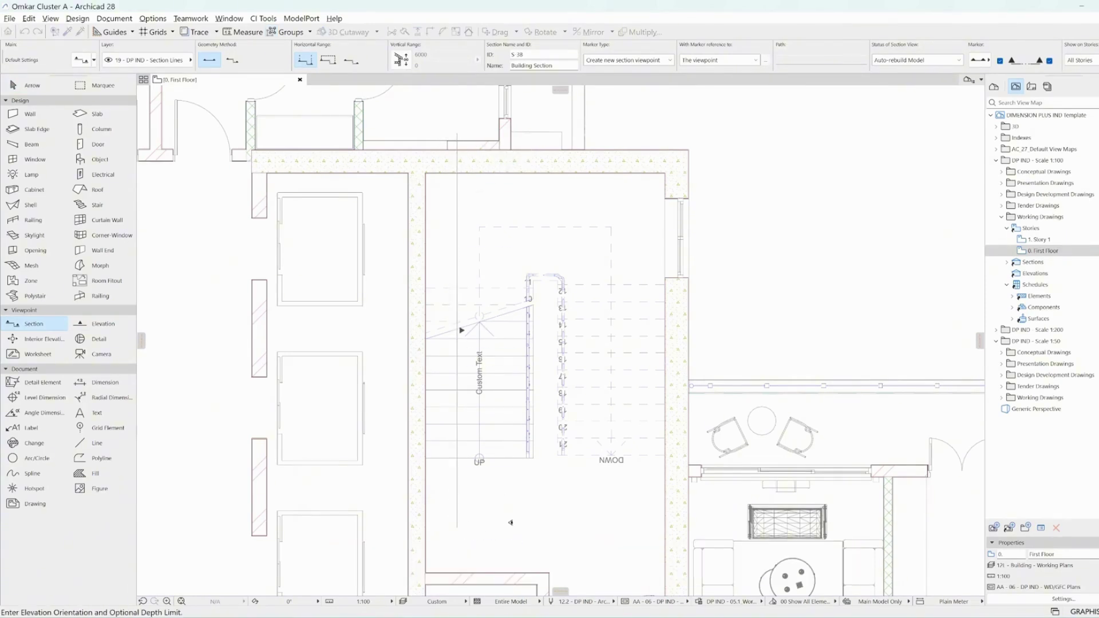
left_click(509, 522)
key("Escape")
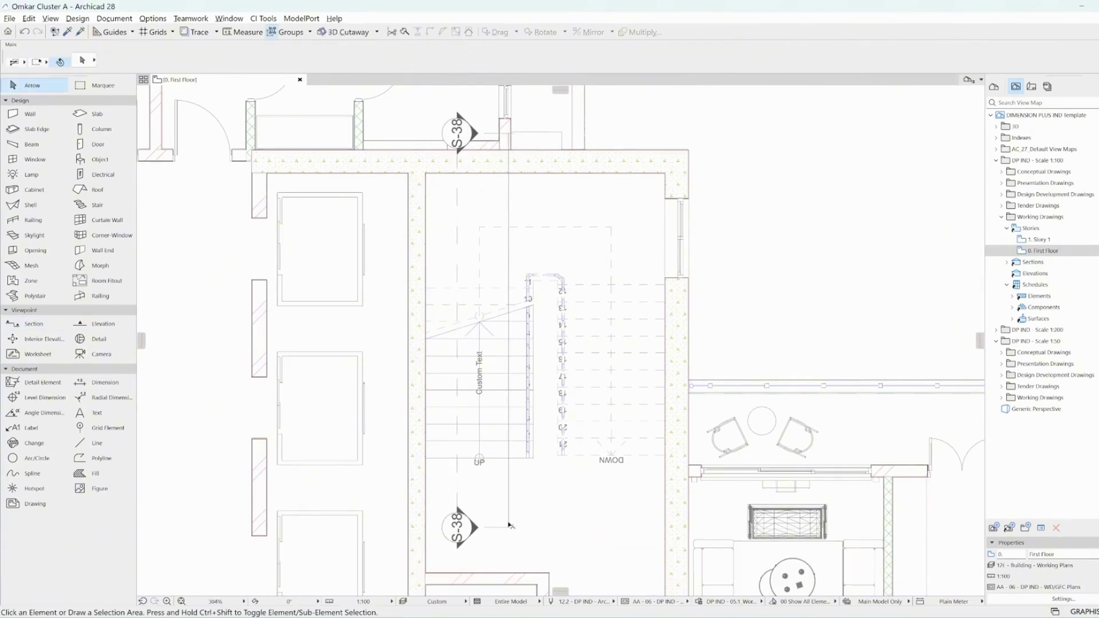
Open the section viewpoint of the new staircase section line with the current view settings
left_click(478, 531)
right_click(478, 532)
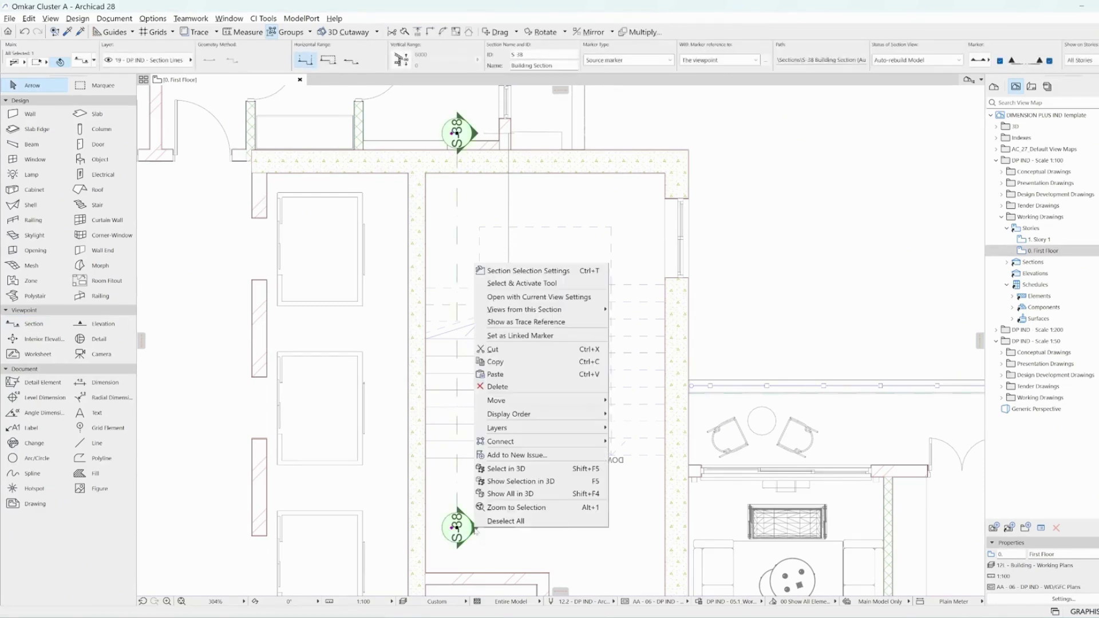
left_click(518, 298)
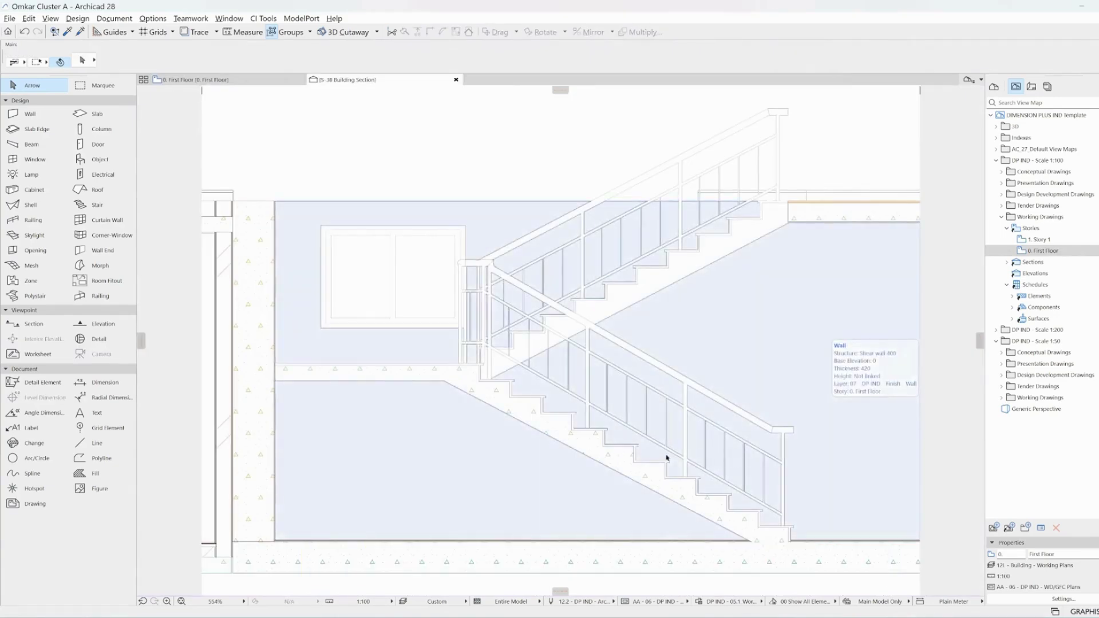
Place vertical guide lines at the riser face and at the nosing edge of one tread in the lower flight
scroll(623, 460, "up", 1)
scroll(622, 460, "up", 10)
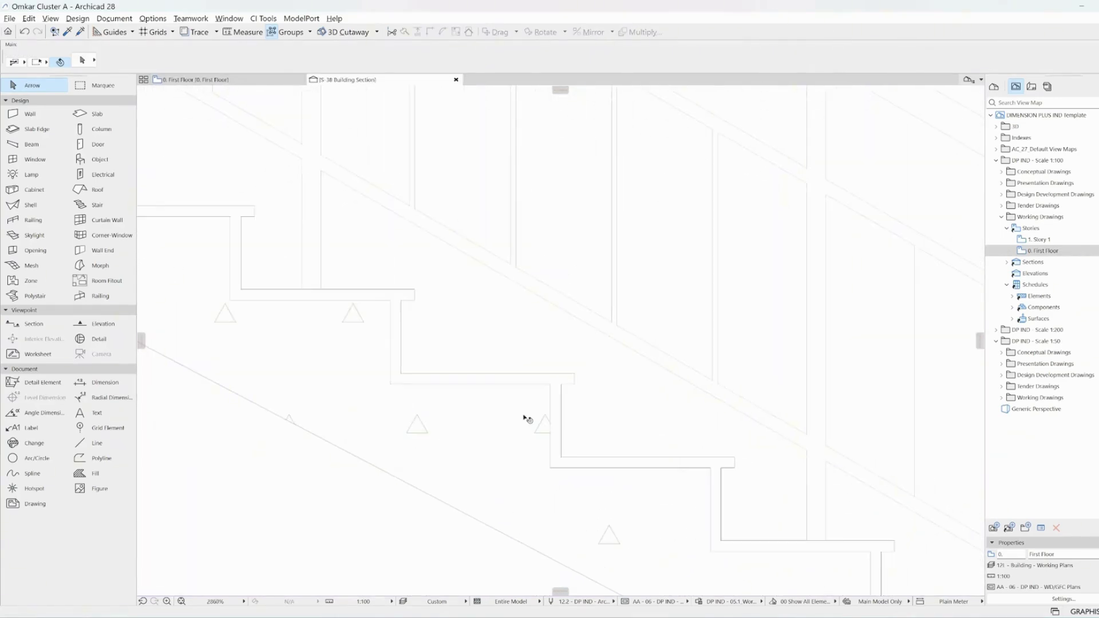
left_click(590, 461)
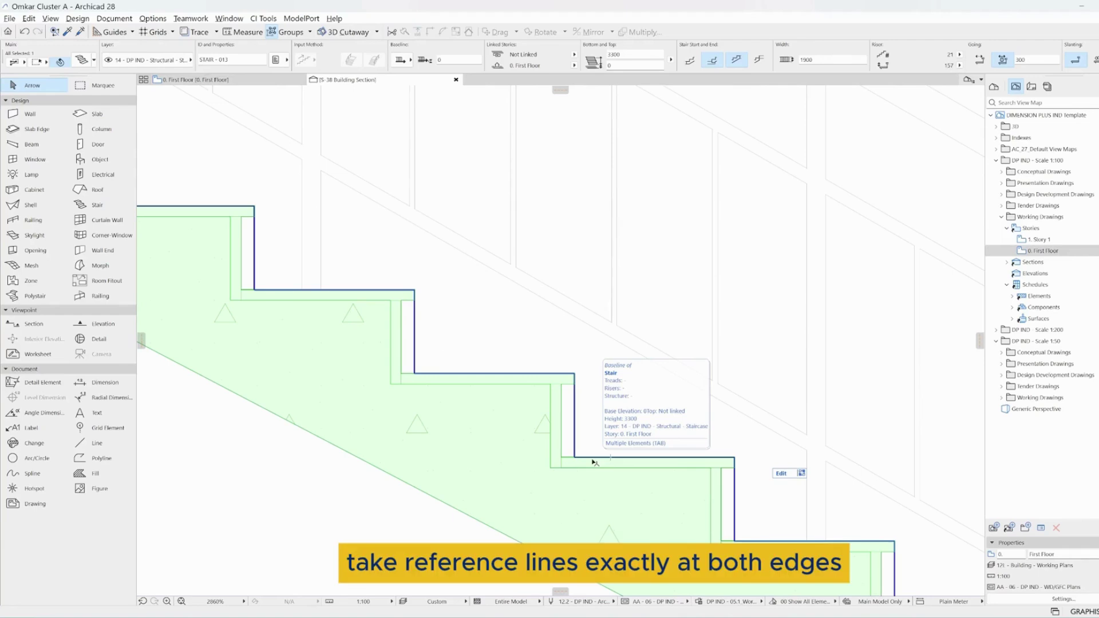
key("Escape")
left_click_drag(141, 340, 561, 446)
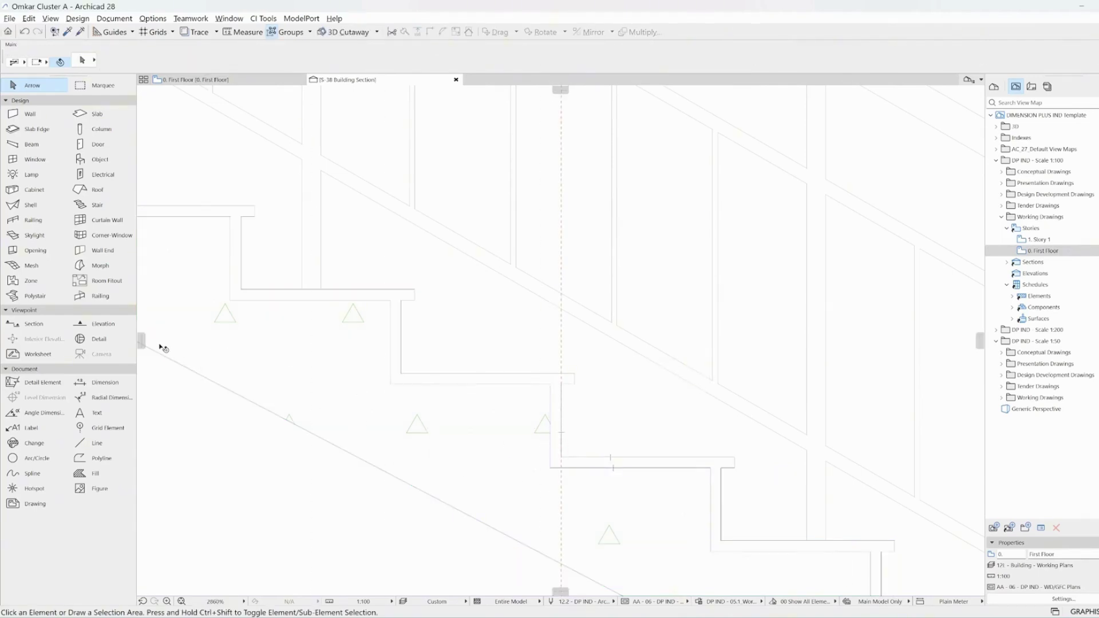
left_click_drag(140, 341, 735, 464)
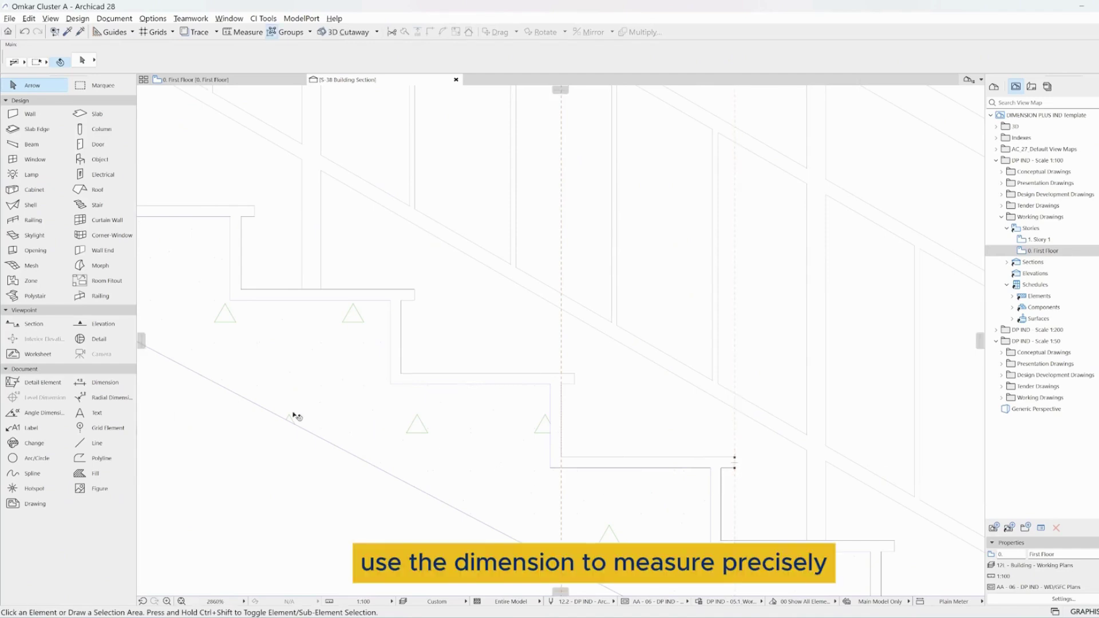
Dimension the tread's width between the two guide lines, placing the dimension line just above the tread
left_click(106, 385)
scroll(552, 465, "up", 5)
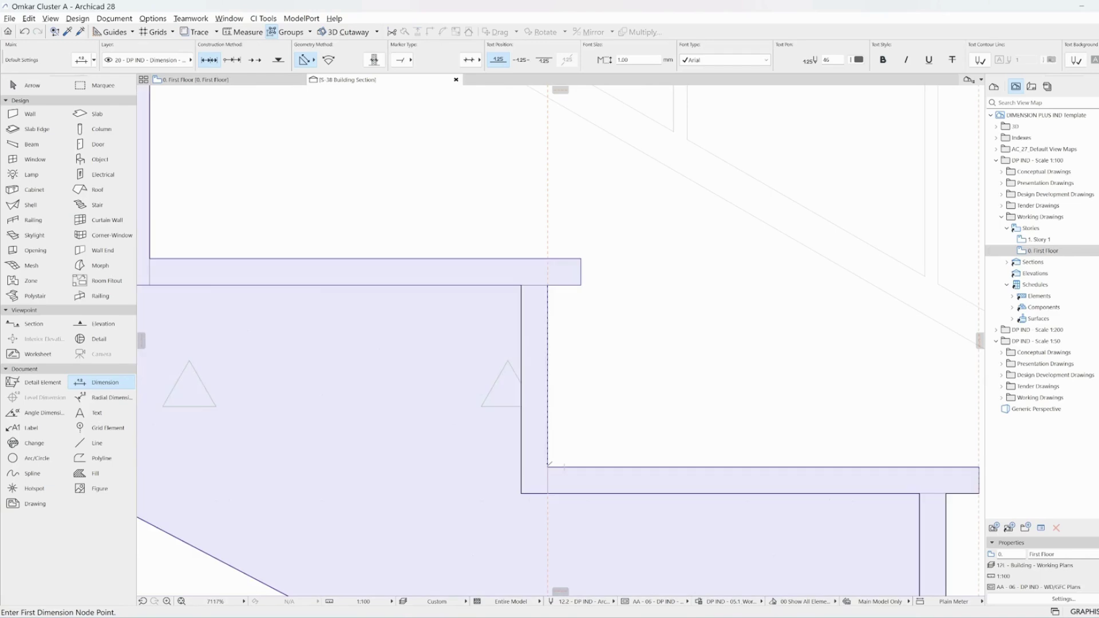
left_click(548, 466)
middle_click_drag(966, 474, 712, 444)
left_click(726, 438)
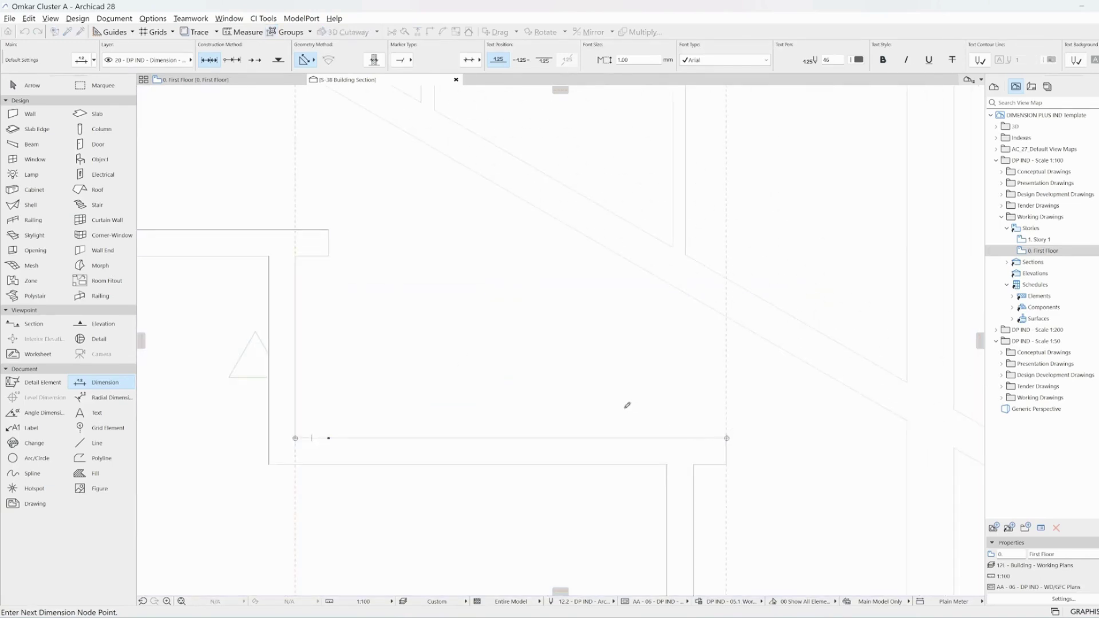
right_click(585, 376)
left_click(609, 442)
scroll(589, 416, "down", 3)
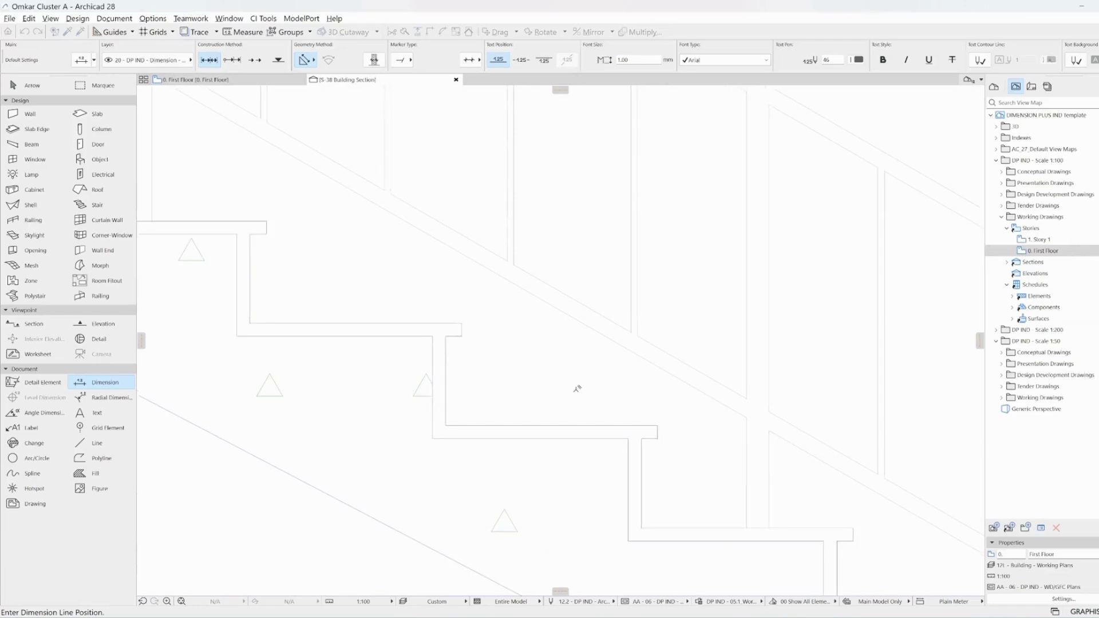
left_click(571, 374)
scroll(571, 376, "down", 2)
scroll(571, 376, "down", 1)
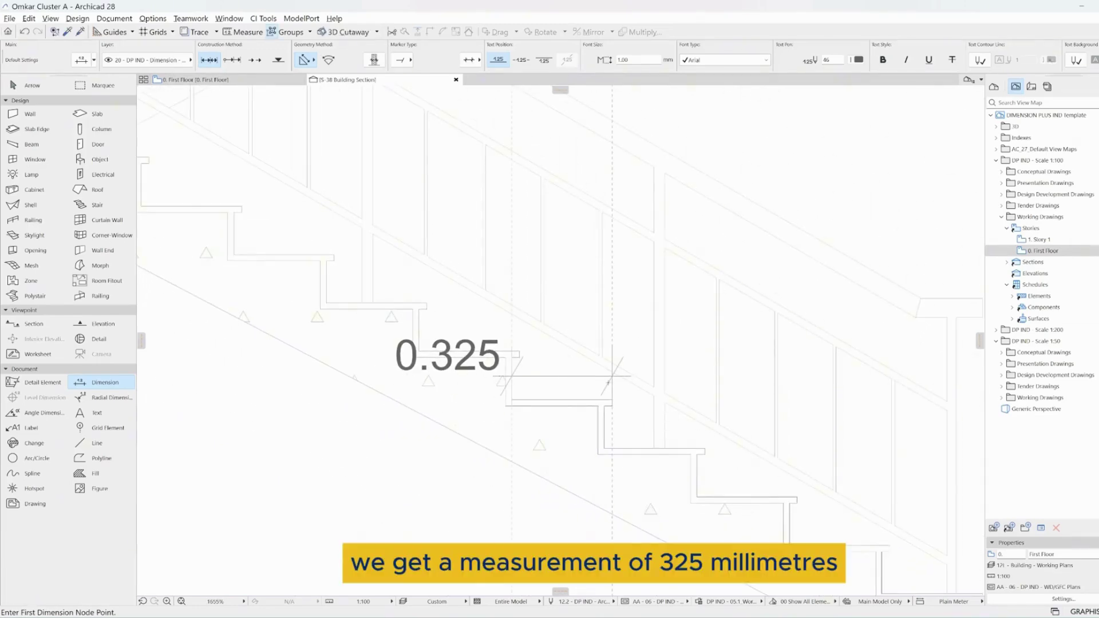
scroll(710, 424, "down", 8)
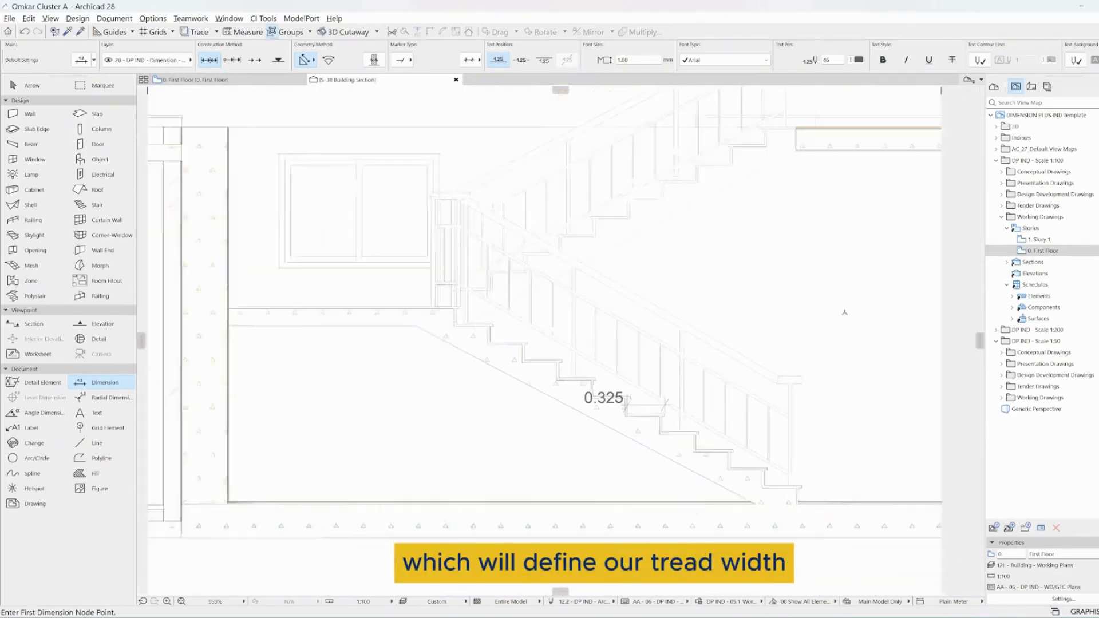
scroll(824, 341, "down", 2)
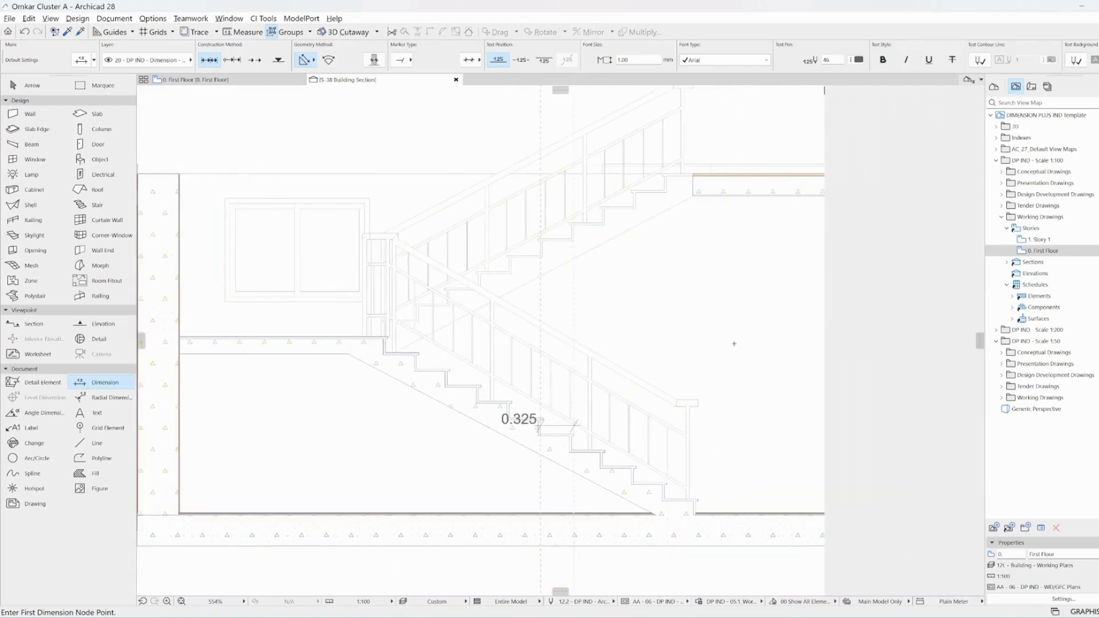
Leave the dimensioning command and open the Profile Manager for complex profiles
key("Escape")
left_click(153, 19)
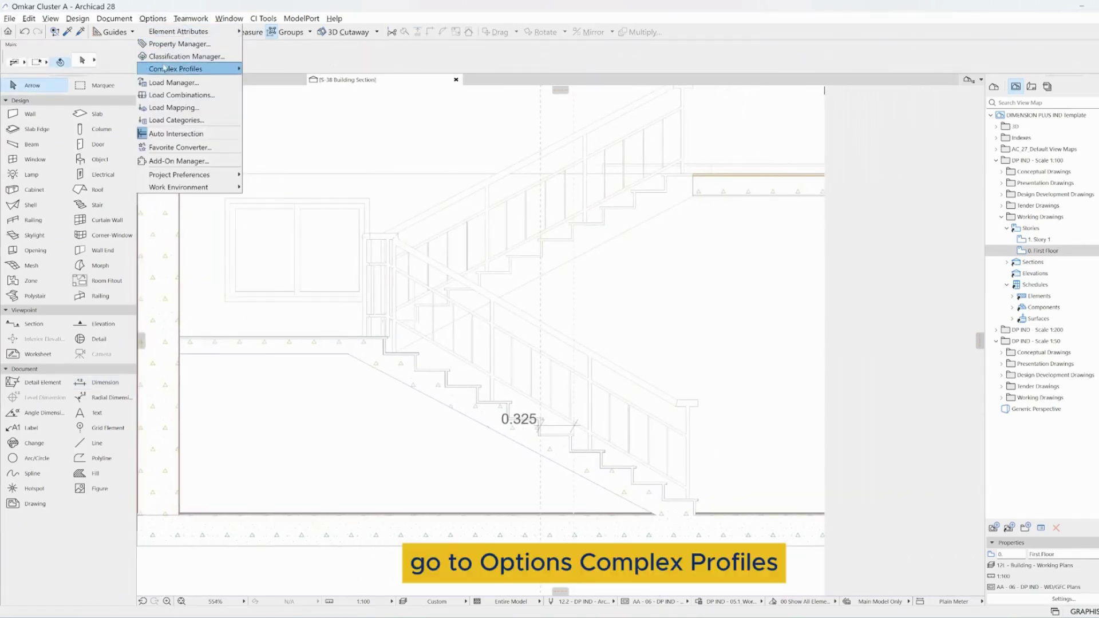
mouse_move(165, 68)
left_click(289, 72)
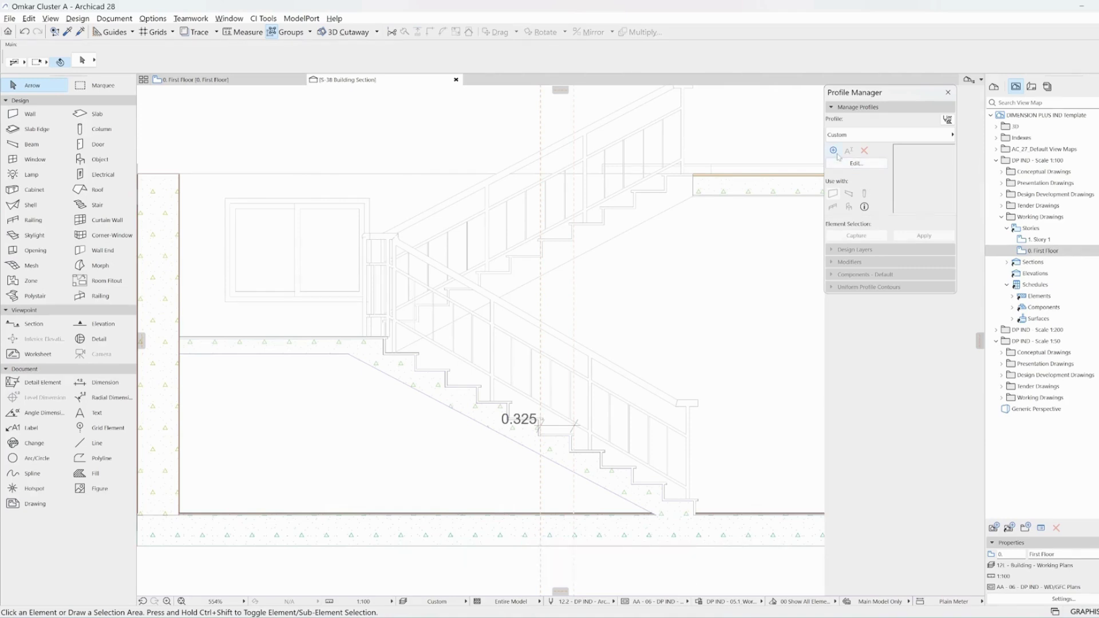
Start a new blank profile rather than a duplicate, and store it in the Stair folder under Architectural
left_click(835, 152)
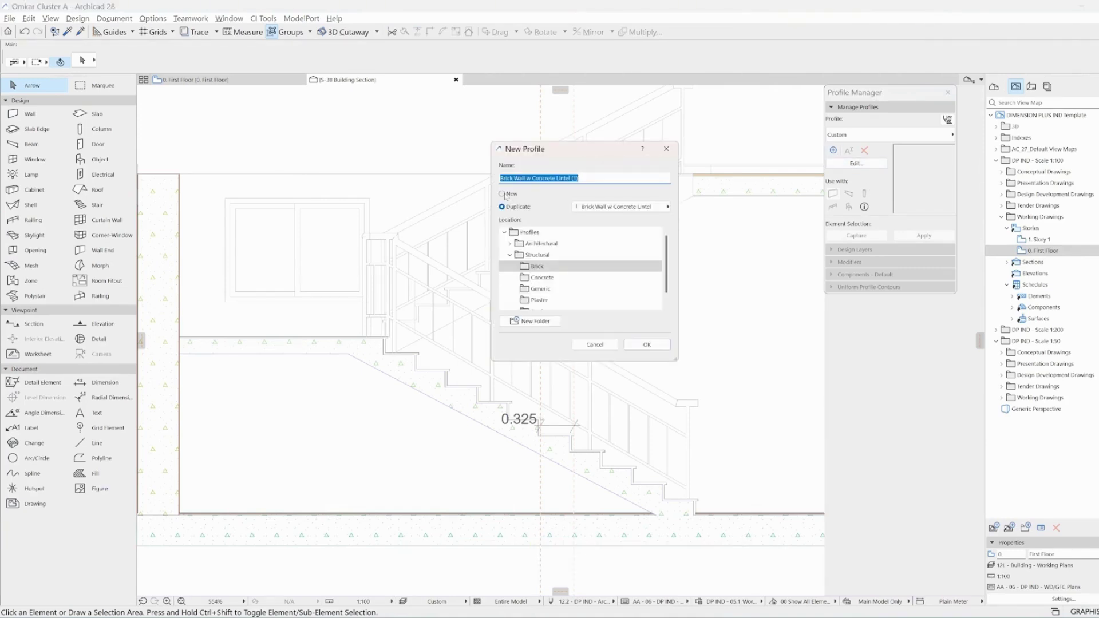
left_click(502, 193)
left_click(504, 232)
left_click(503, 232)
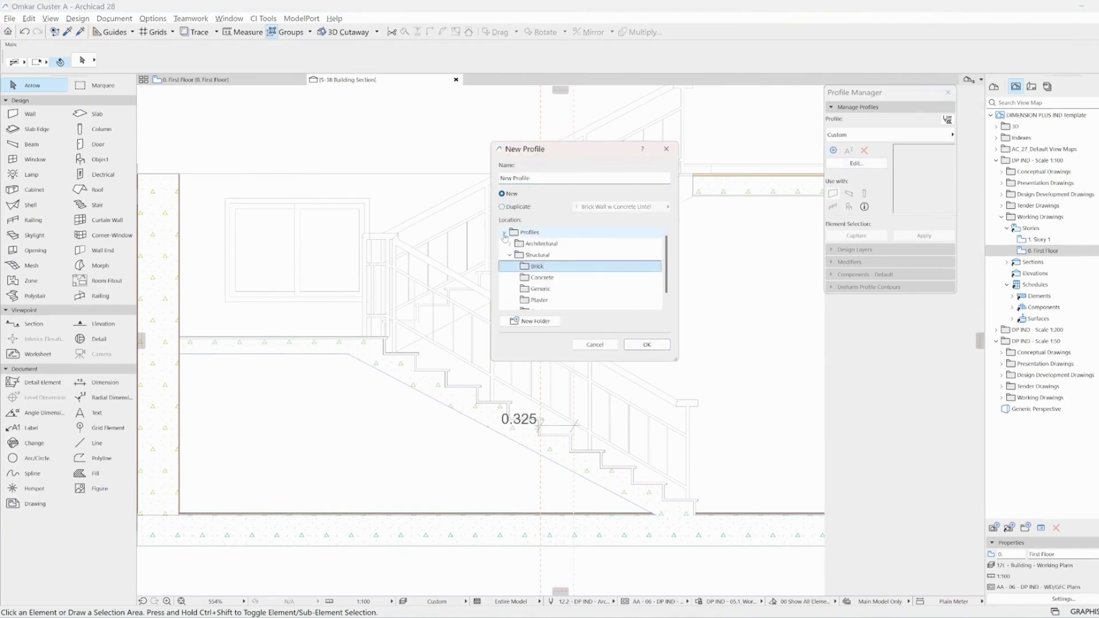
left_click(510, 244)
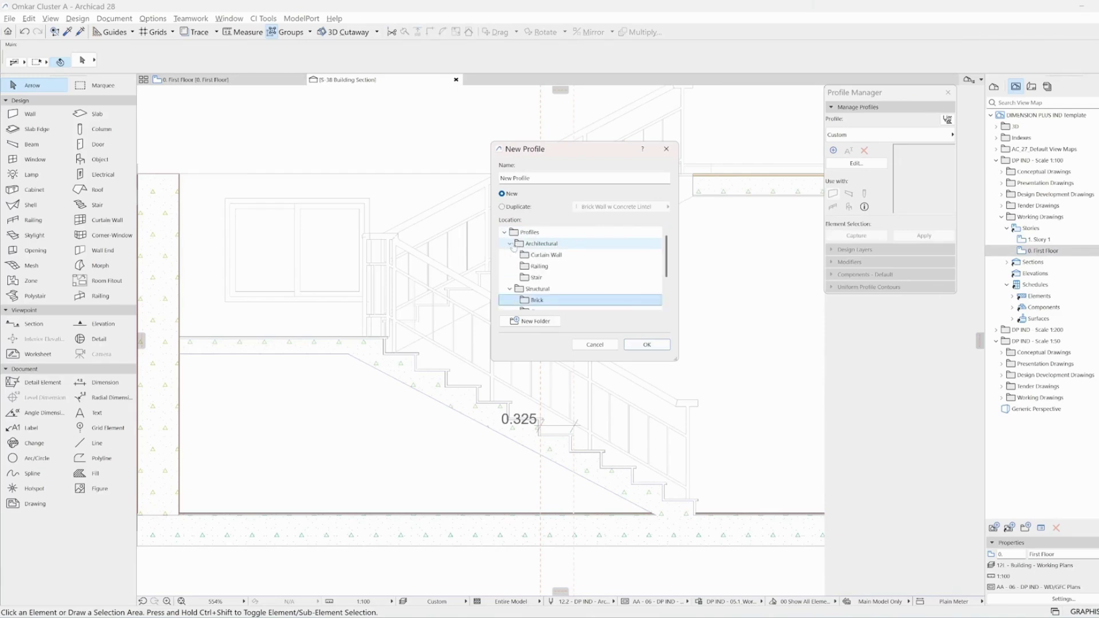
left_click(538, 278)
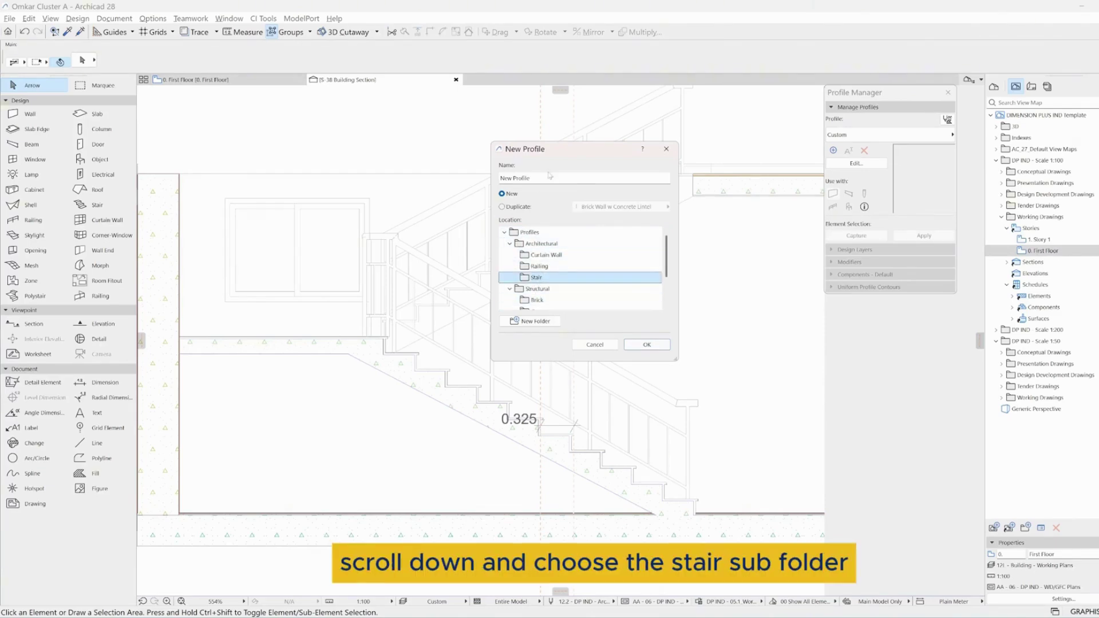
Name the new profile "Custom Tread Profile" and create it
double_click(522, 178)
key("BackSpace")
key("BackSpace")
type("Custom")
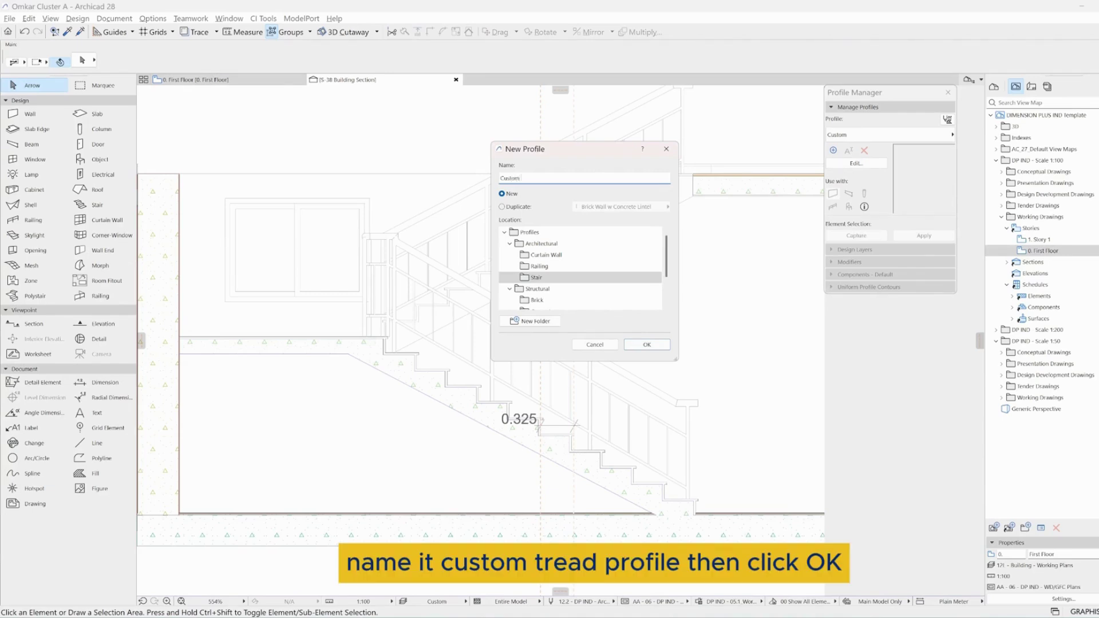
type(" Tread Profile")
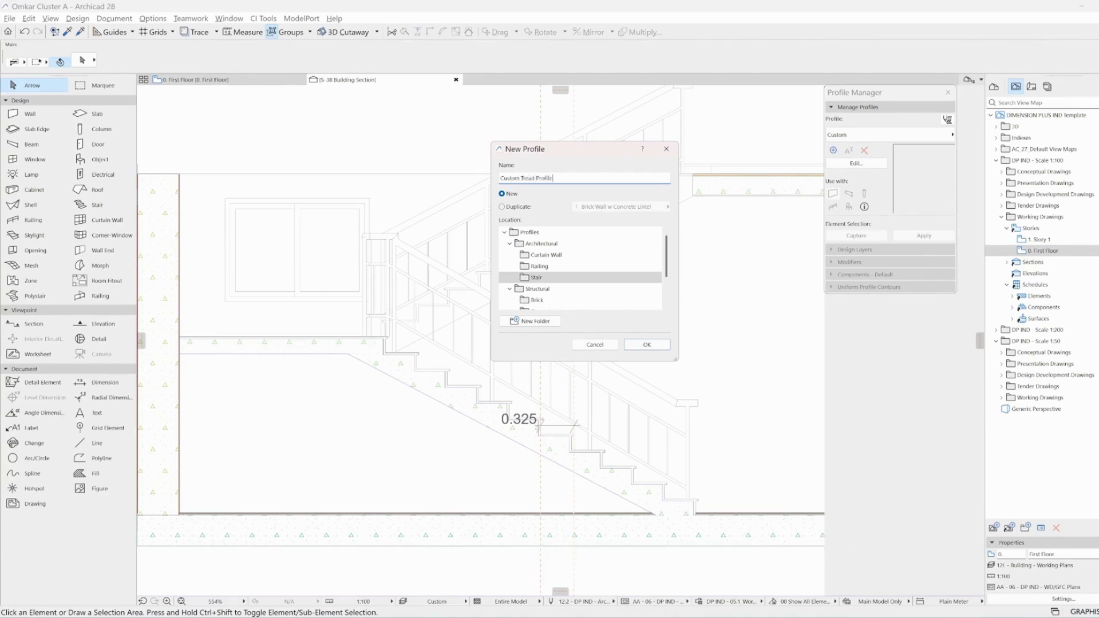
left_click(658, 345)
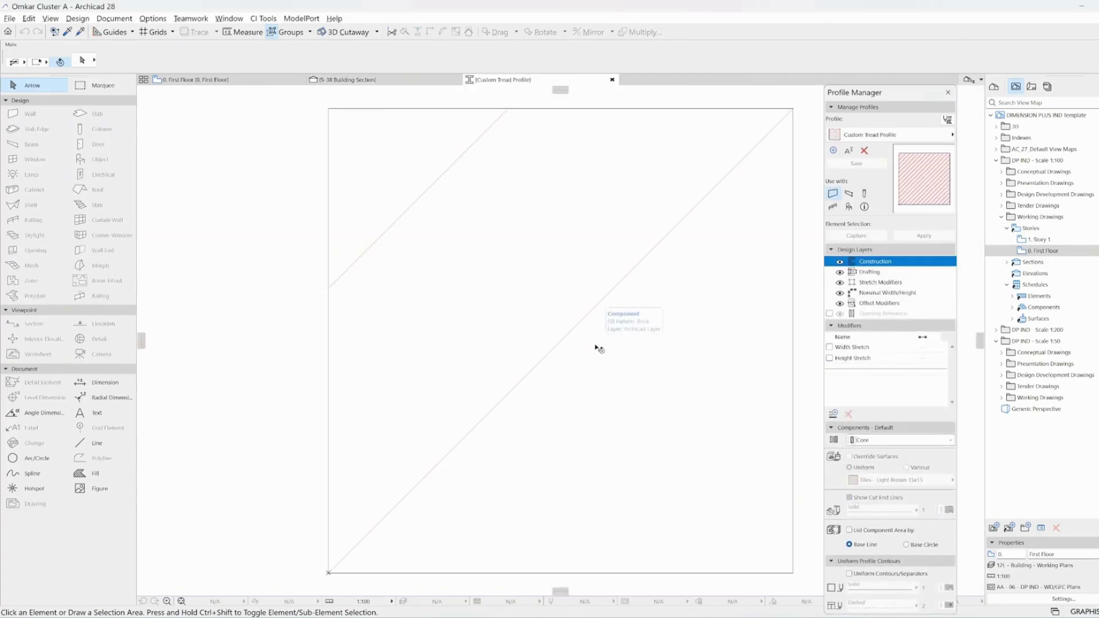
Delete the default square brick component and set the profile for use with objects
scroll(558, 350, "down", 3)
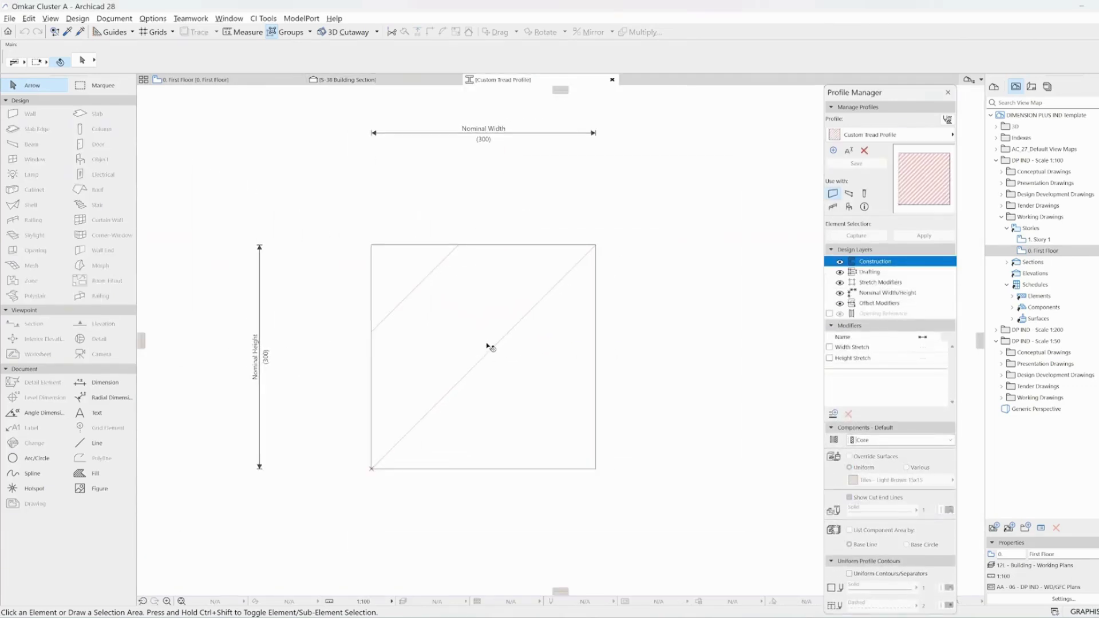
left_click(490, 352)
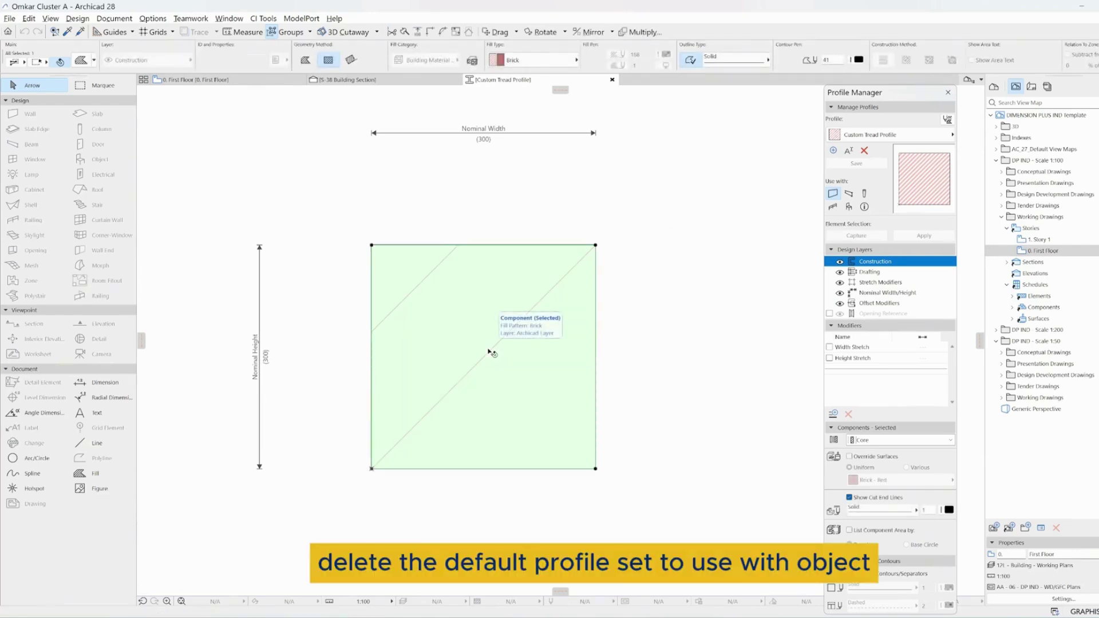
key("Delete")
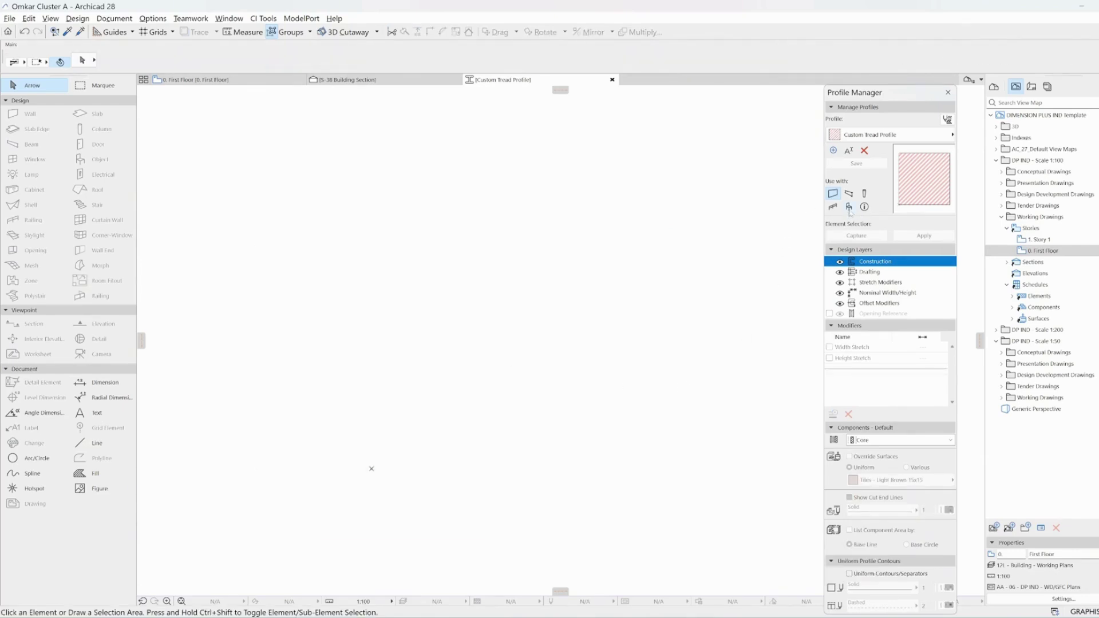
left_click(849, 207)
Draw a rectangle 325 mm wide and 20 mm deep with the Line tool as the tread outline
left_click(99, 447)
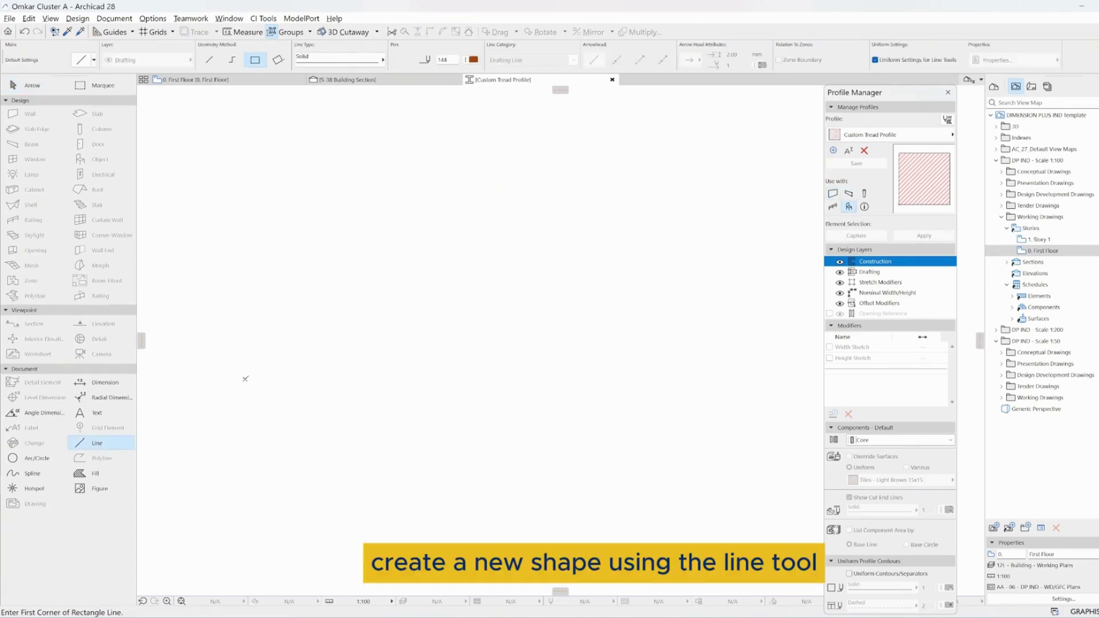
left_click(245, 379)
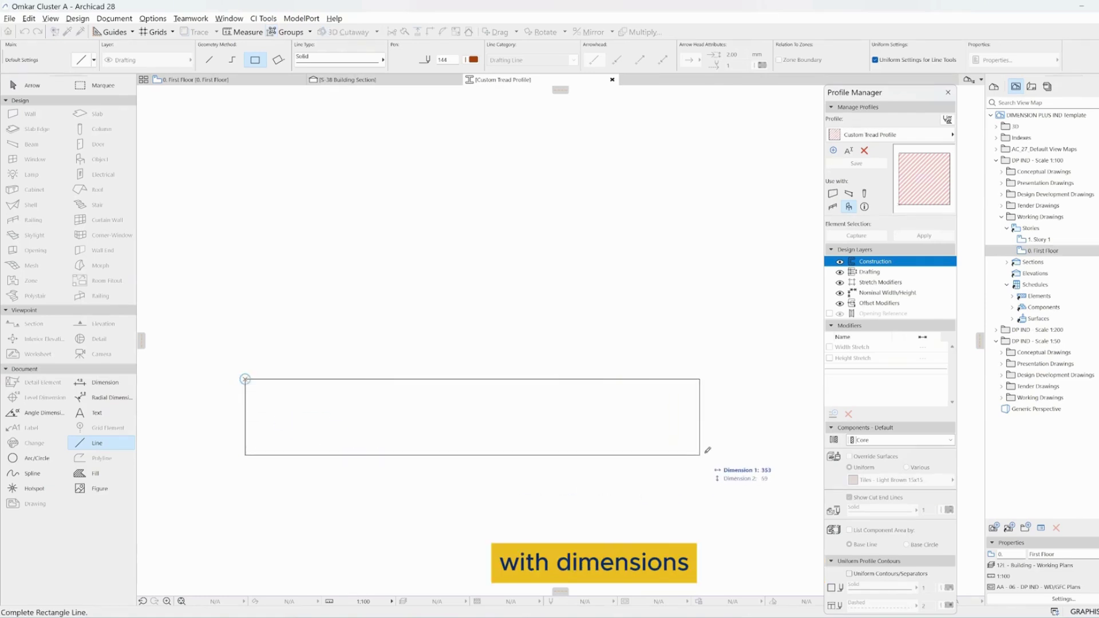
middle_click_drag(732, 430, 640, 420)
scroll(652, 422, "down", 4)
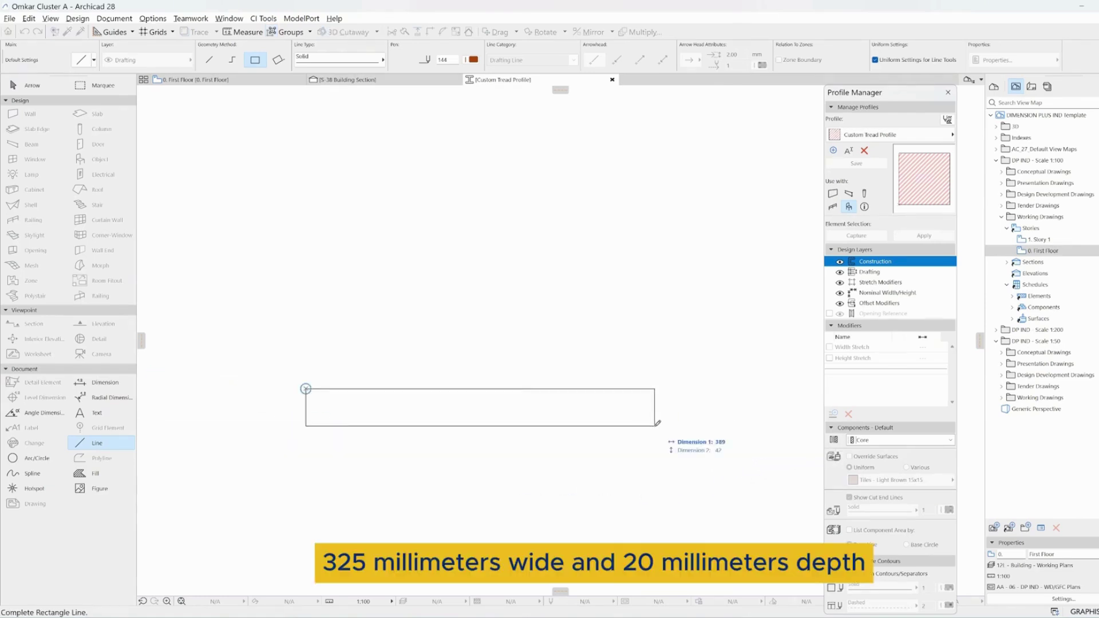
key("Tab")
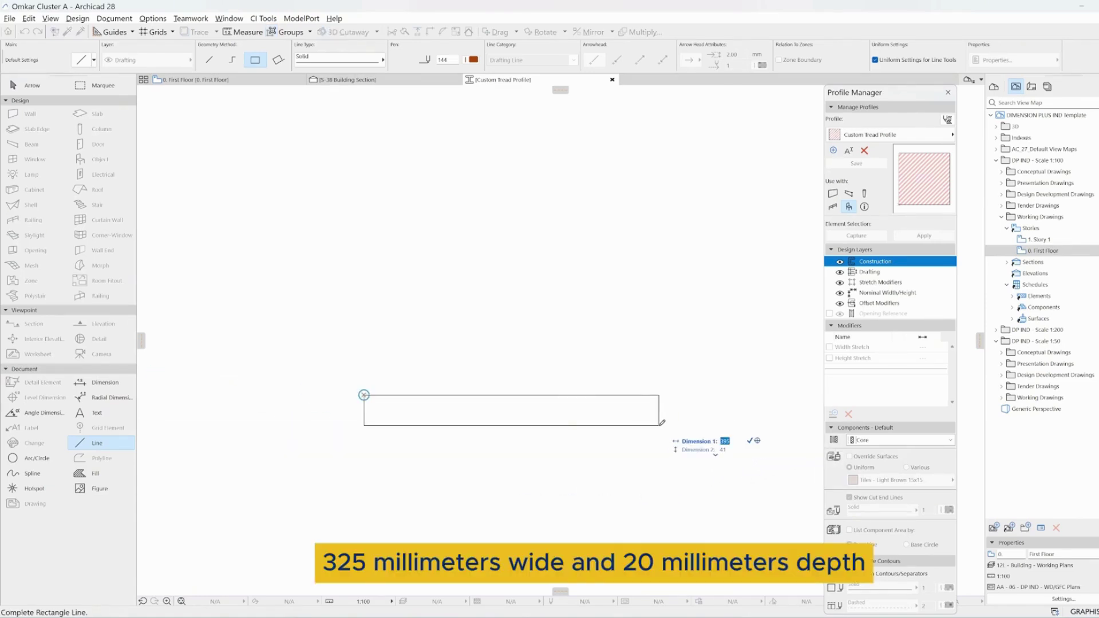
type("3")
key("Tab")
type("20")
key("Return")
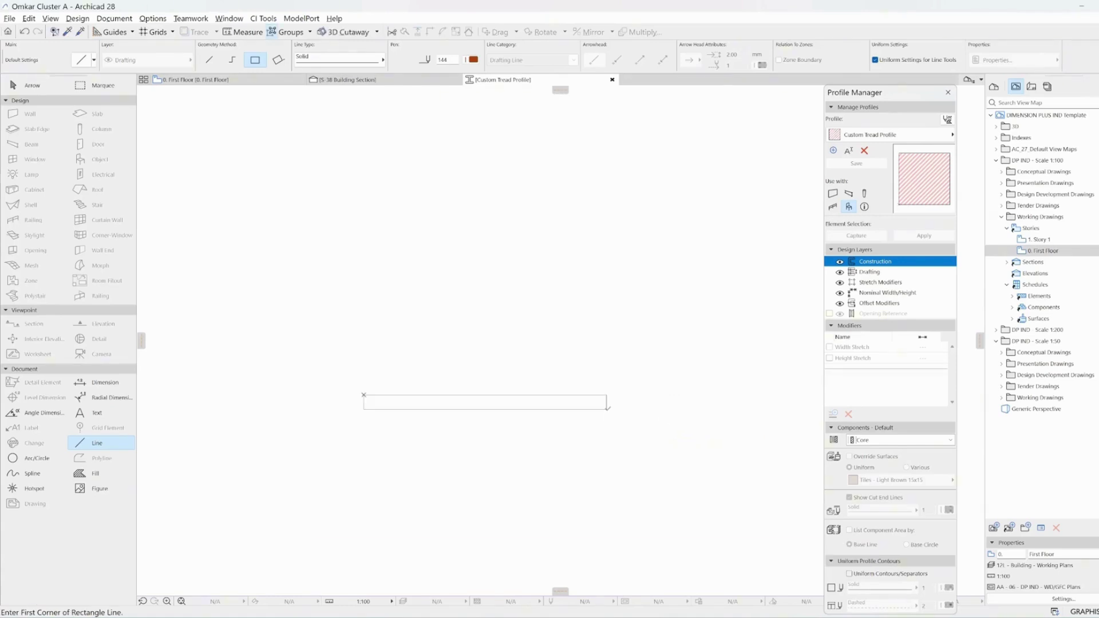
scroll(530, 422, "up", 3)
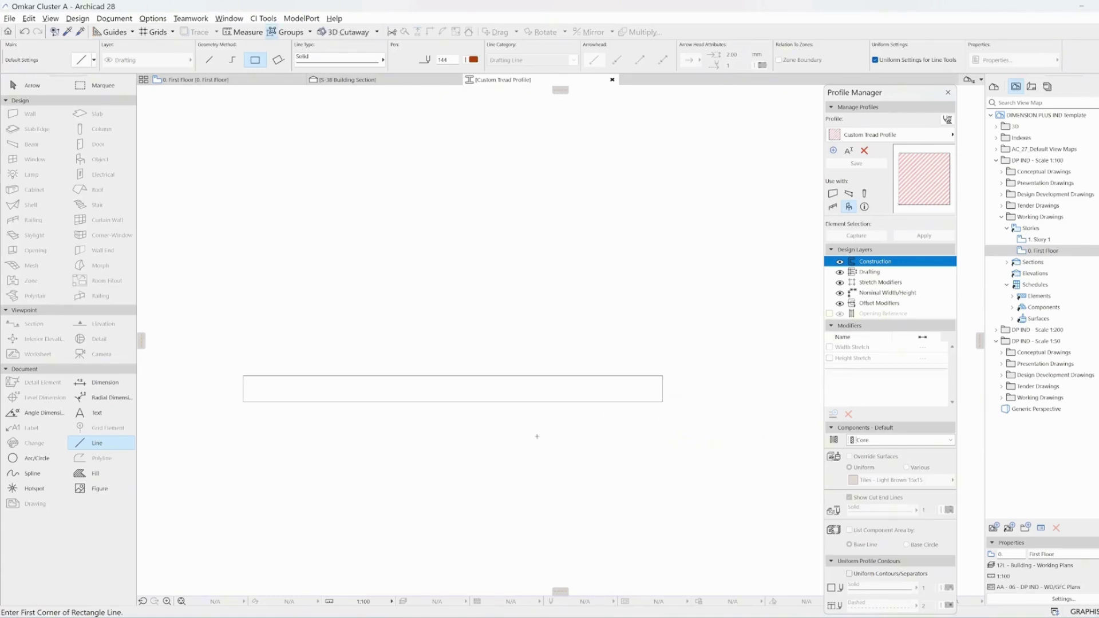
middle_click_drag(537, 436, 585, 434)
Place guide lines along both short ends and the bottom edge of the tread rectangle
key("Escape")
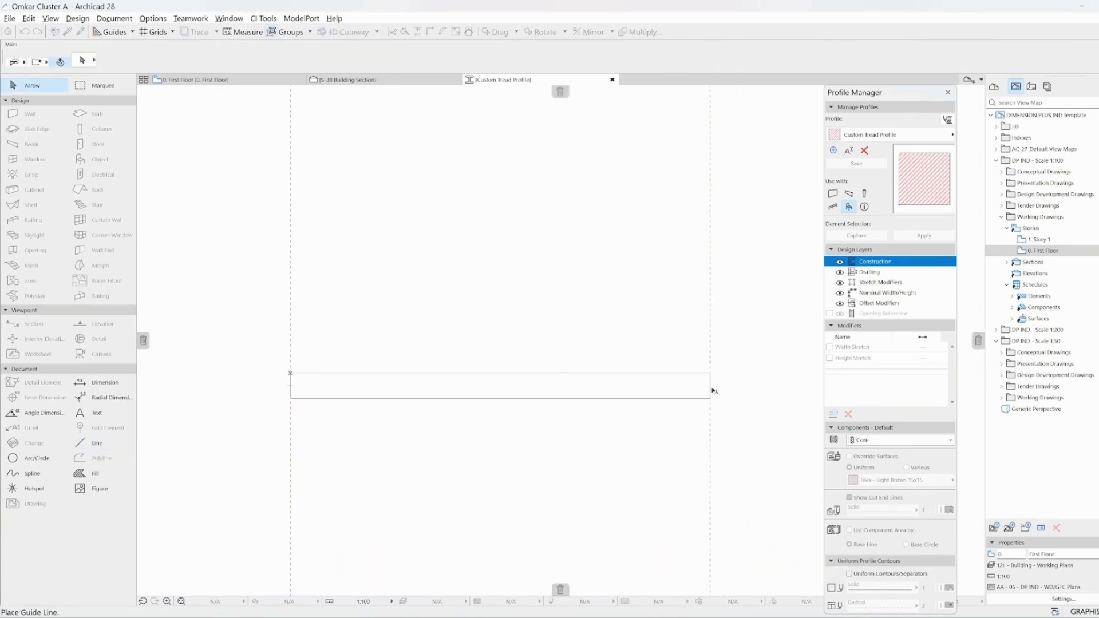
left_click_drag(560, 591, 500, 401)
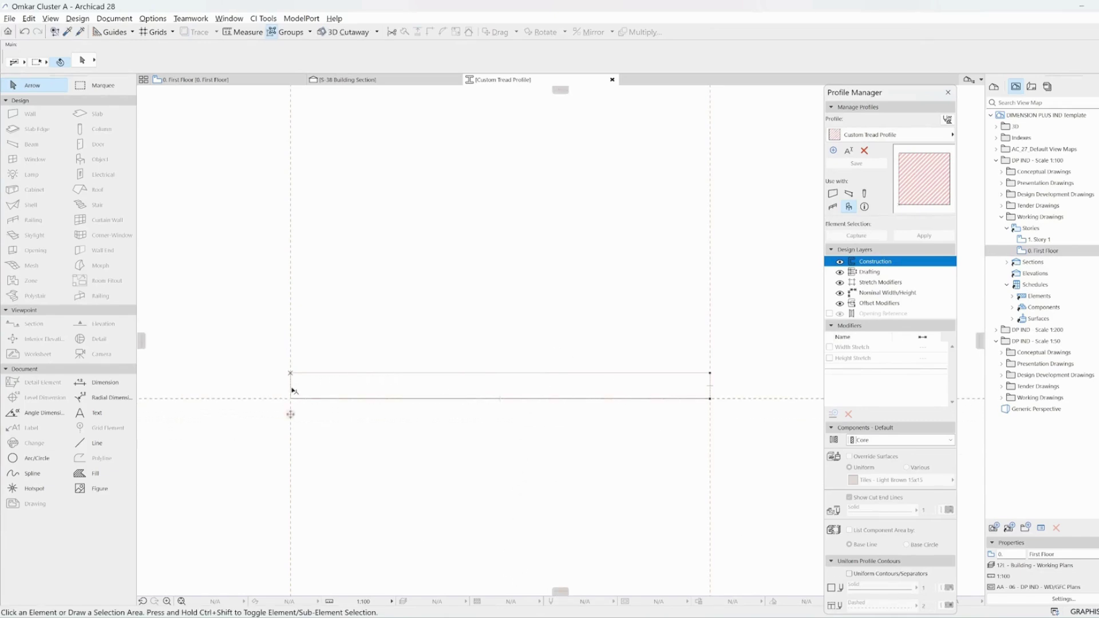
Move the two vertical guide lines 120 mm inward from the ends of the tread rectangle
mouse_move(291, 414)
left_click_drag(290, 414, 334, 419)
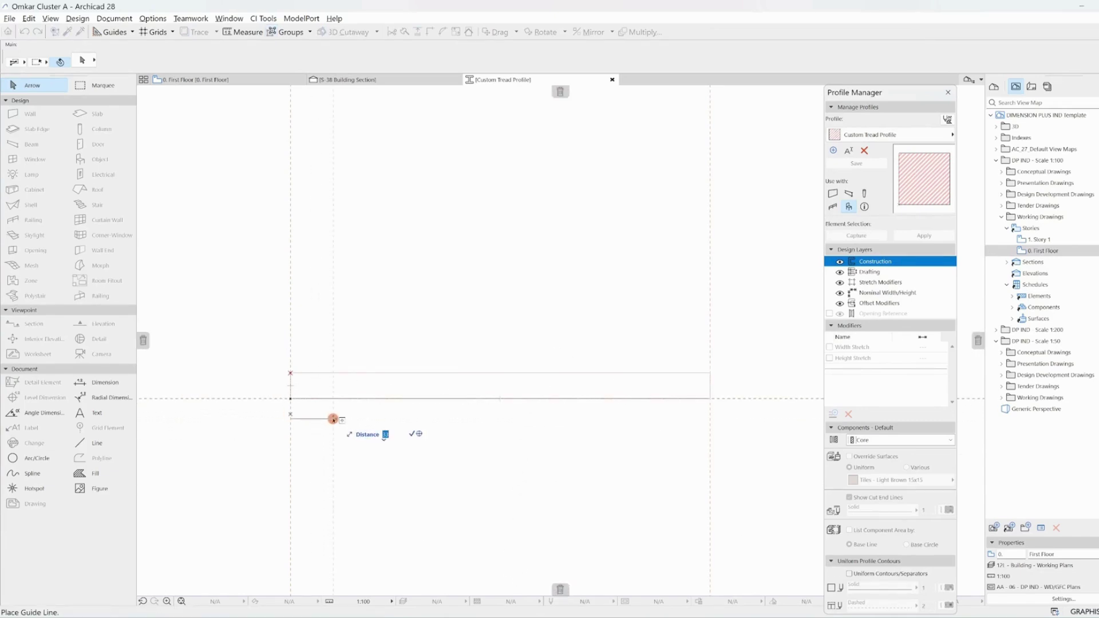
type("120")
key("Return")
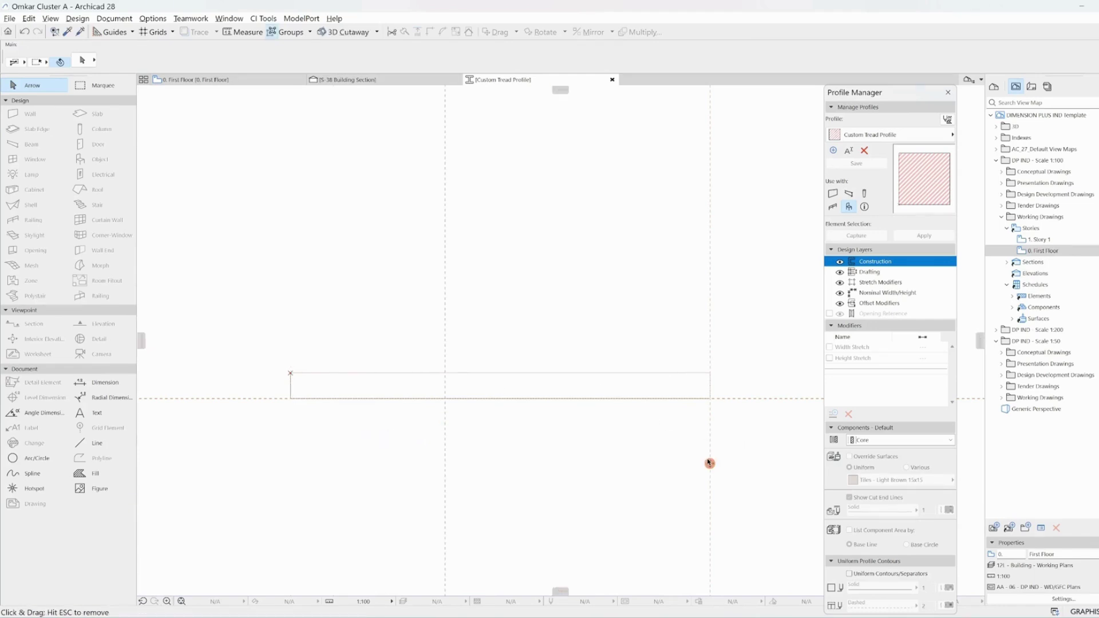
left_click_drag(709, 464, 656, 457)
key("Tab")
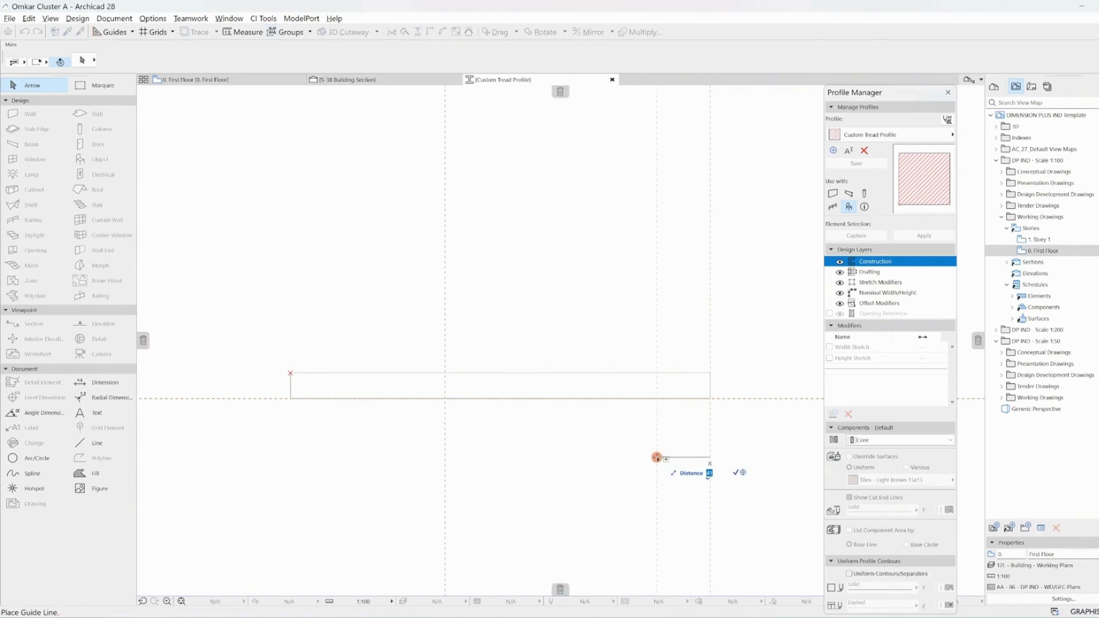
type("120")
key("Return")
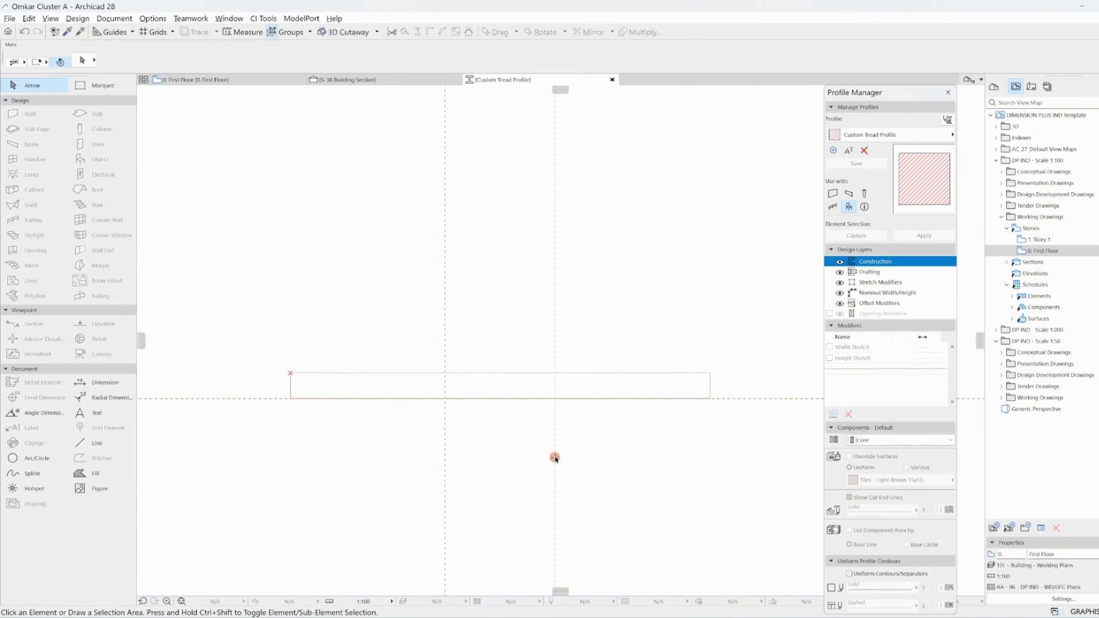
Move the horizontal guide line up 10 mm from the rectangle's bottom edge
left_click_drag(454, 398, 455, 382)
key("Tab")
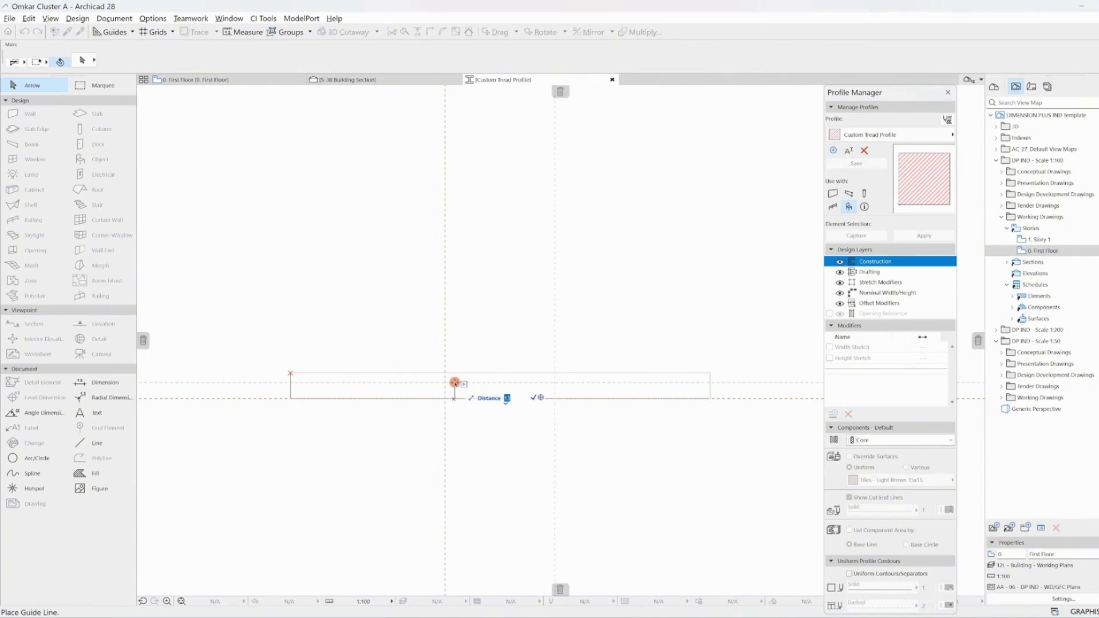
type("10")
key("Return")
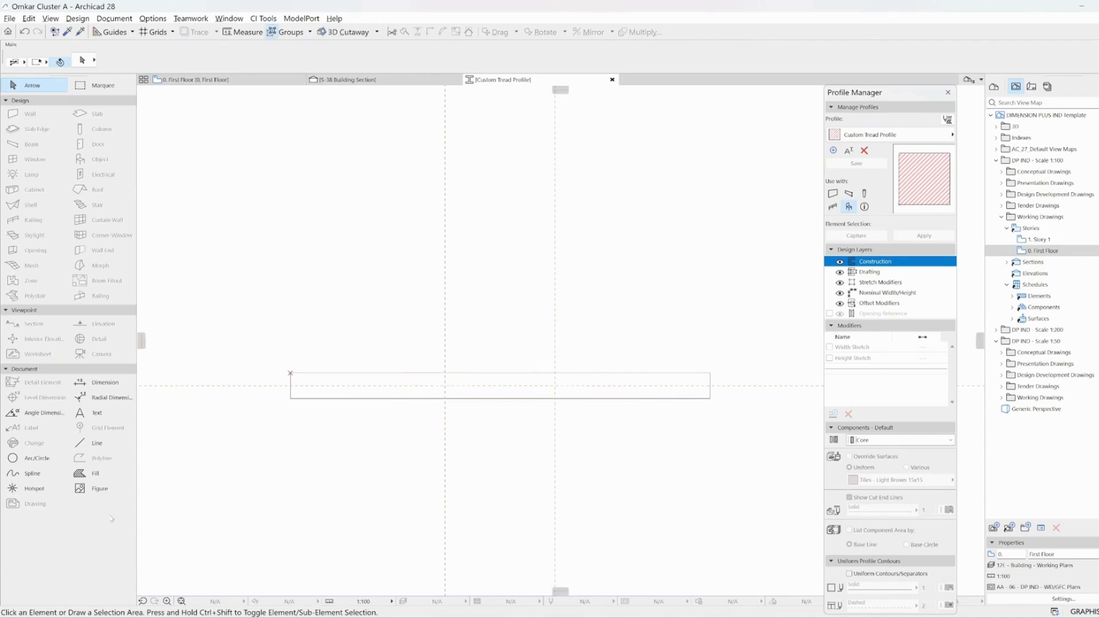
Set up the Fill tool with the Stone - Marble Marfil Beige building material and the polygonal geometry method
left_click(92, 473)
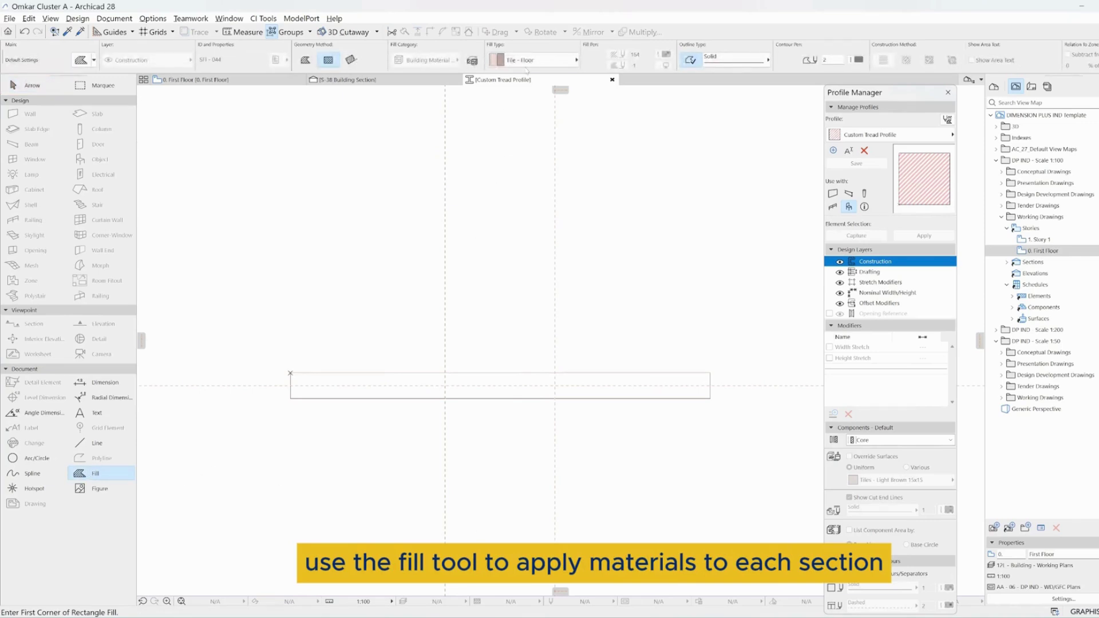
left_click(531, 60)
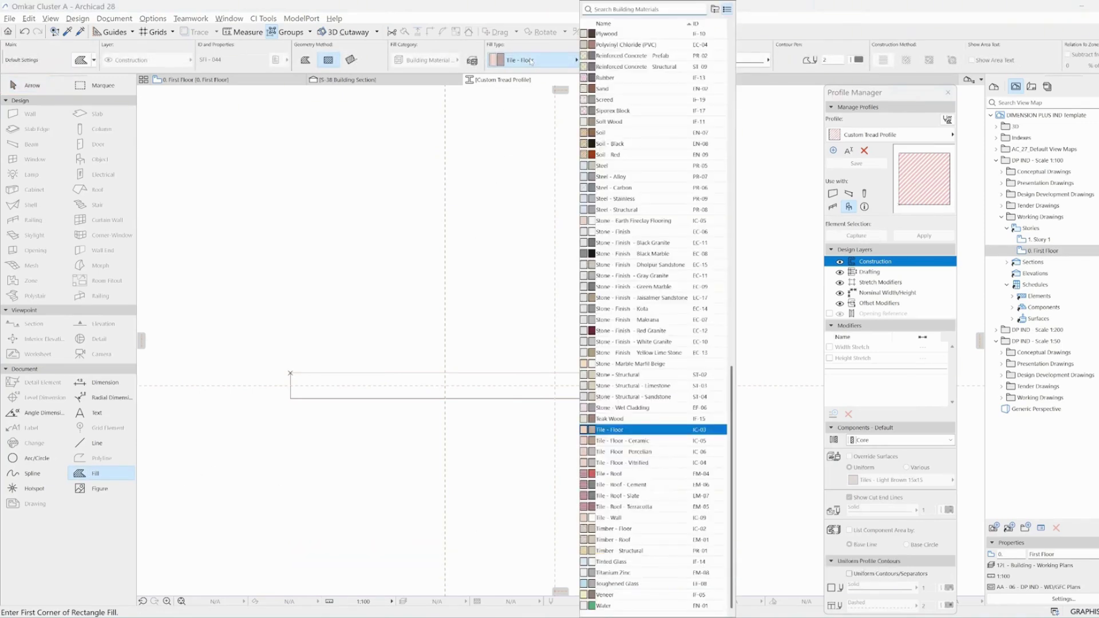
type("mar")
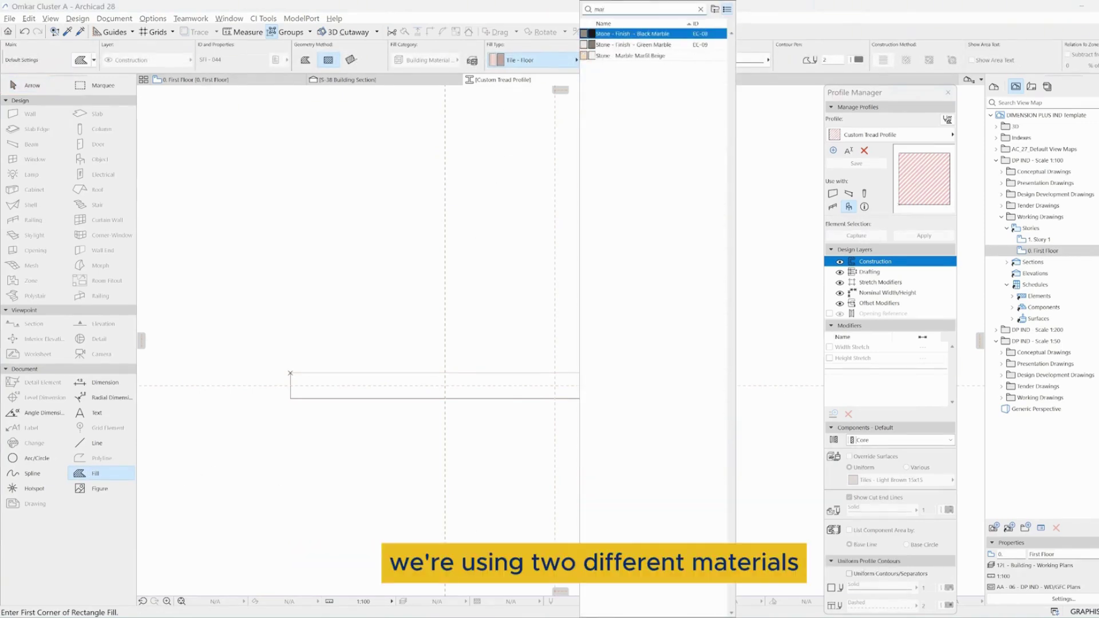
left_click(642, 57)
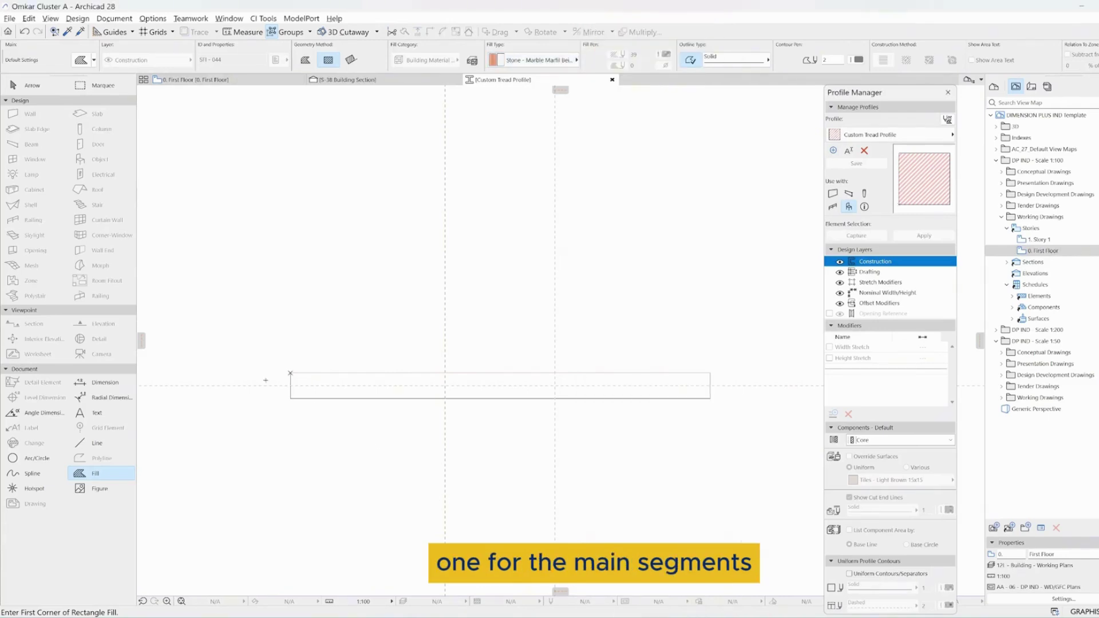
left_click(305, 59)
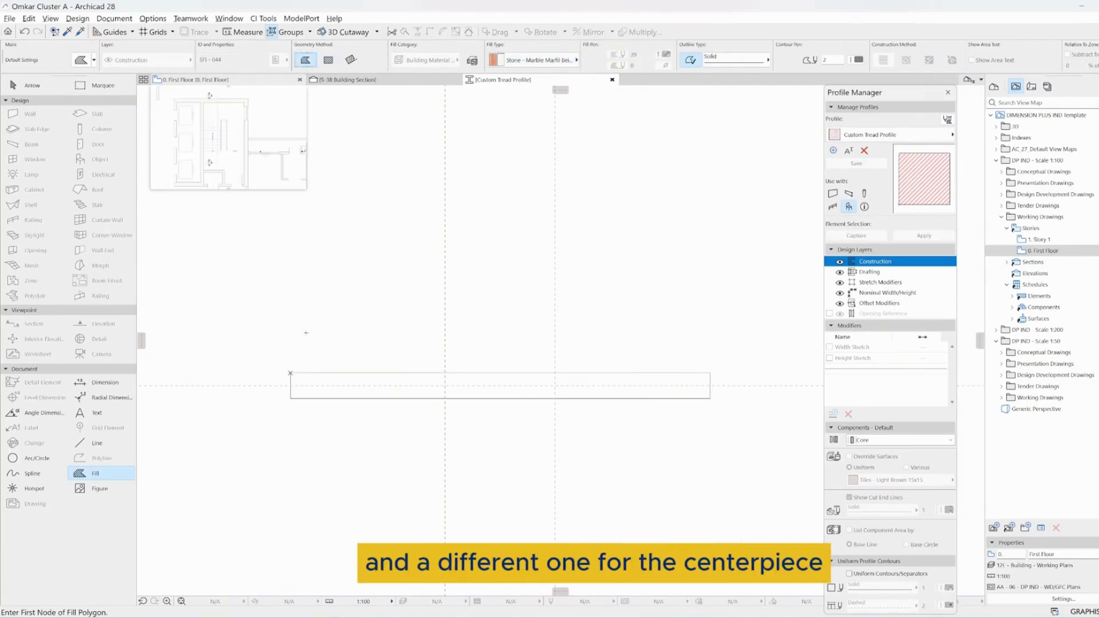
Draw the marble fill over the tread outline, leaving out the upper centre recess bounded by the guide lines
left_click(291, 373)
left_click(445, 372)
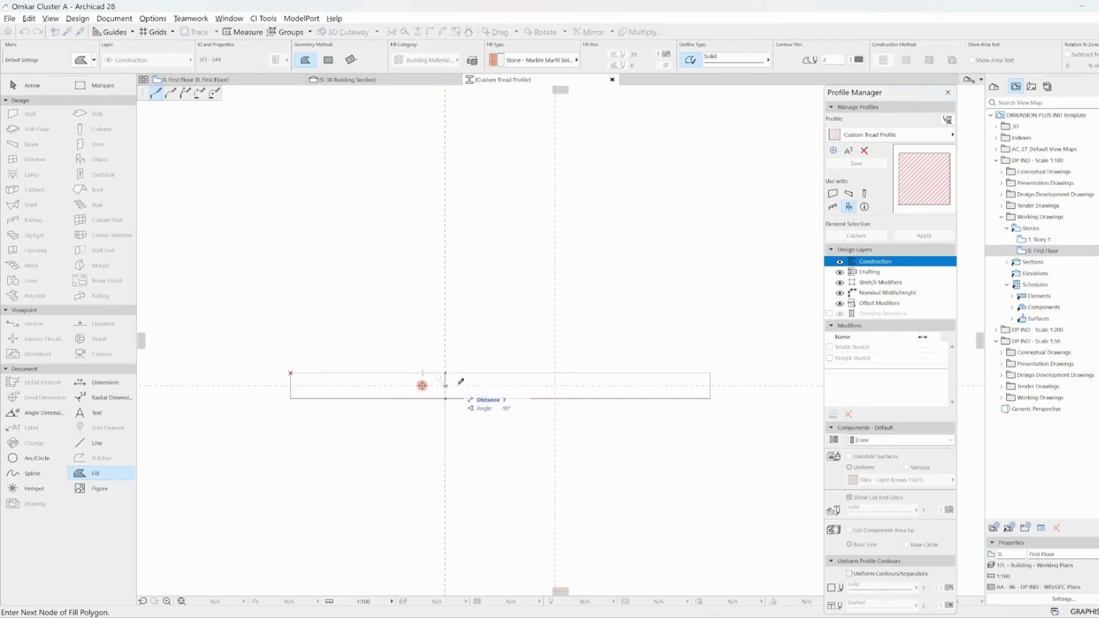
left_click(555, 372)
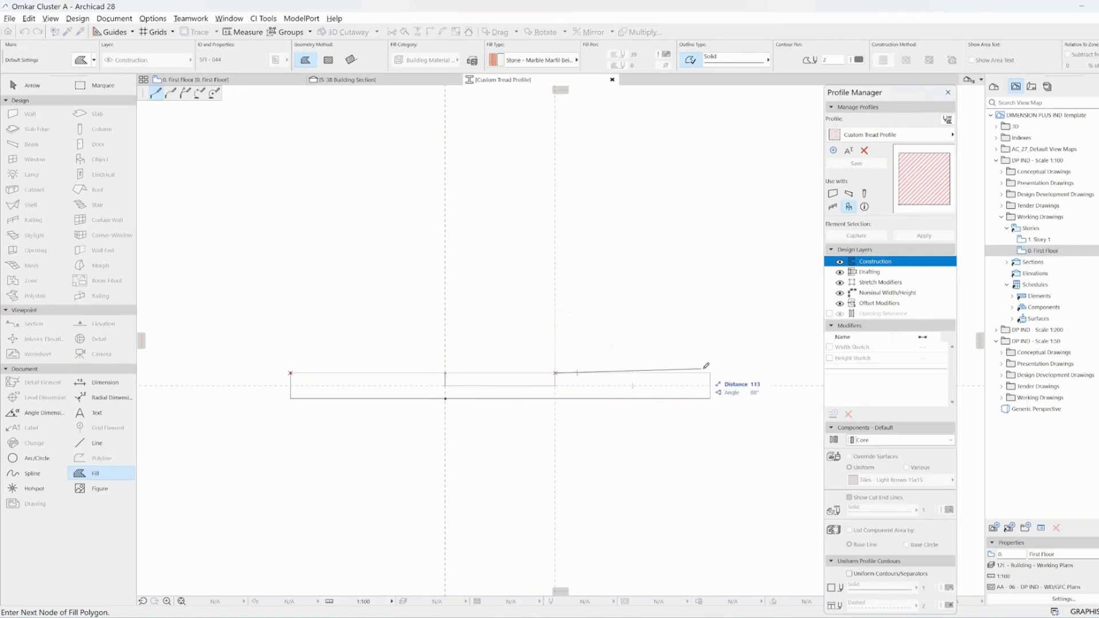
left_click(710, 397)
left_click(290, 398)
left_click(291, 373)
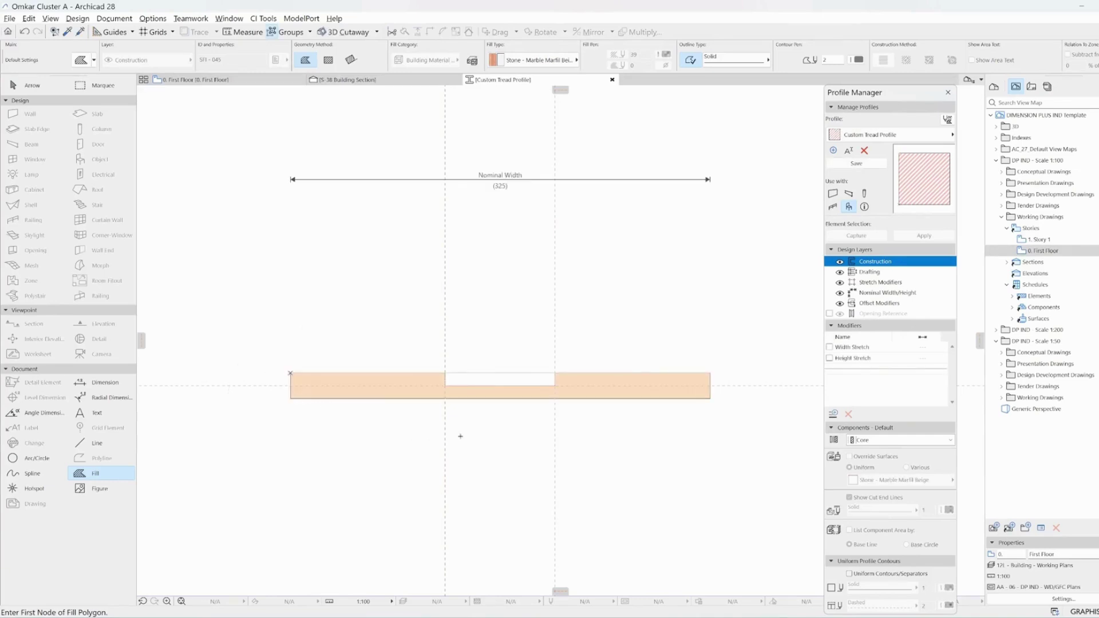
key("Escape")
key("Escape")
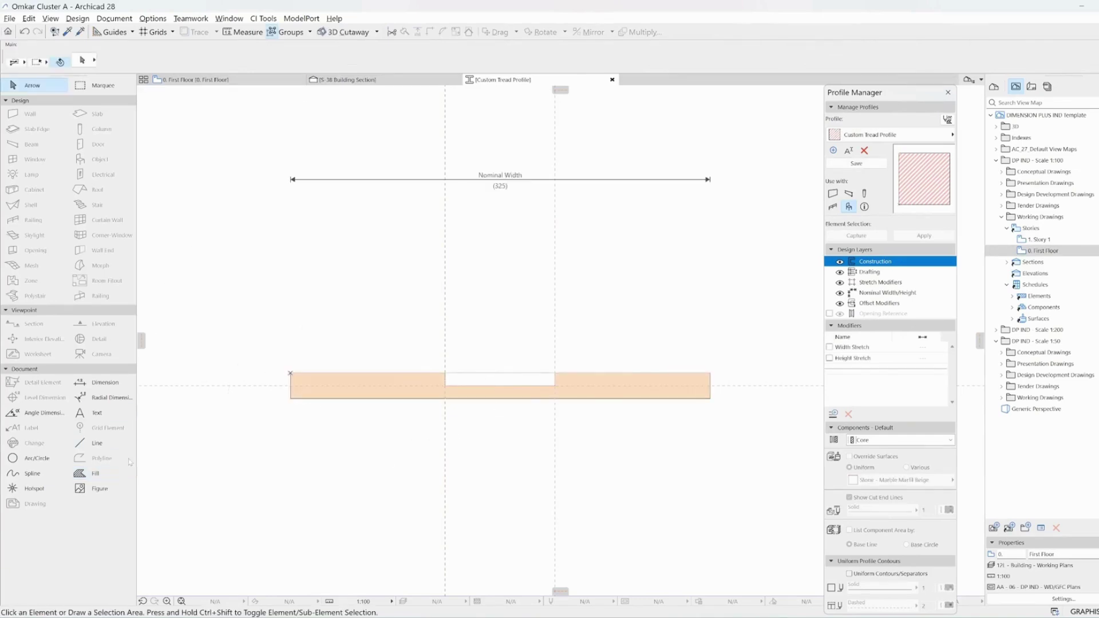
Fill the tread's upper centre recess with a rectangular Stone - Finish - Black Marble fill and save the profile
left_click(521, 57)
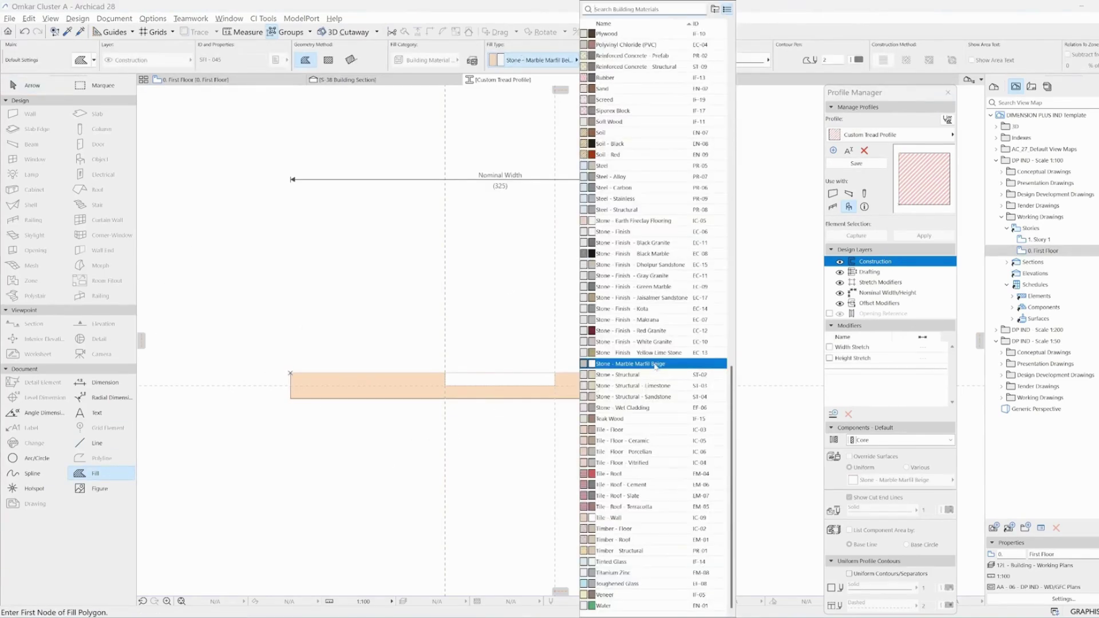
left_click(651, 253)
scroll(474, 387, "up", 3)
left_click(328, 60)
left_click(388, 344)
left_click(714, 382)
scroll(582, 460, "down", 3)
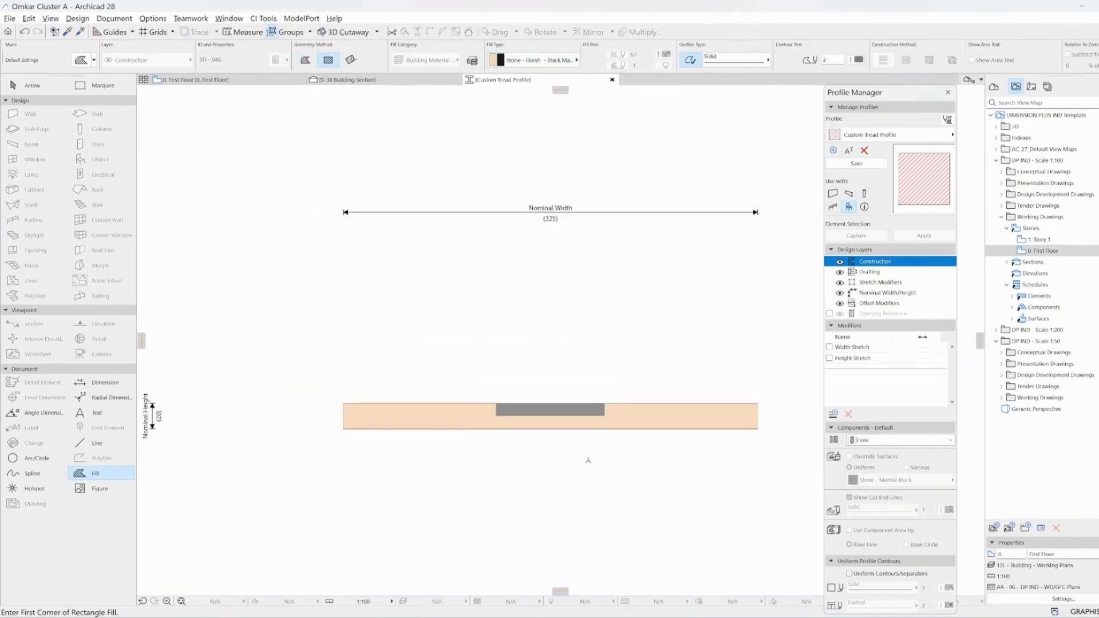
scroll(582, 459, "down", 2)
key("Escape")
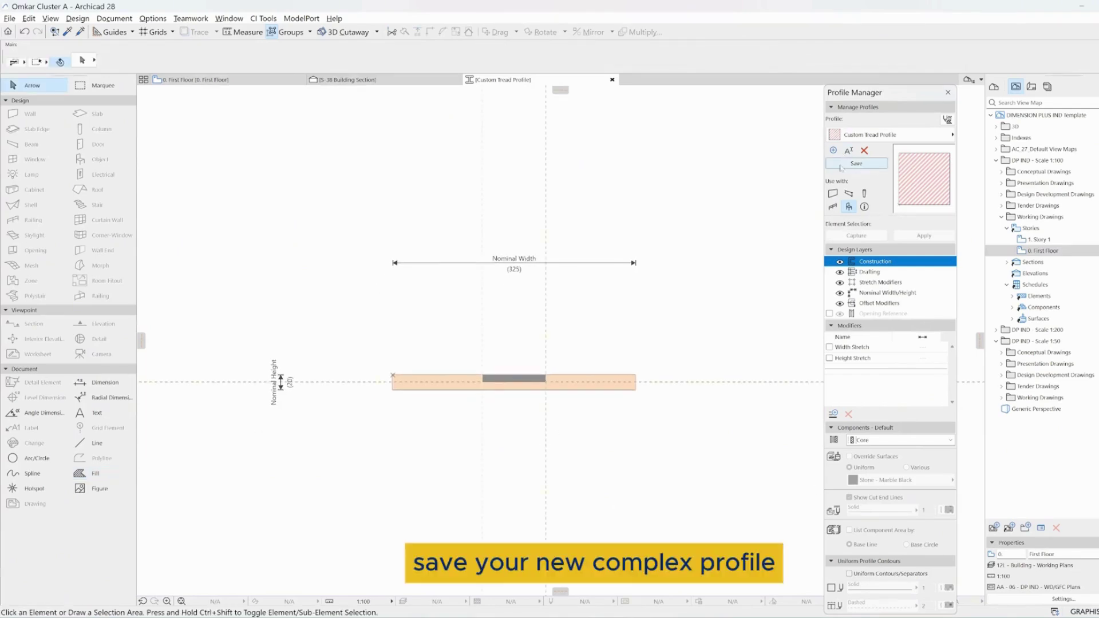
left_click(857, 163)
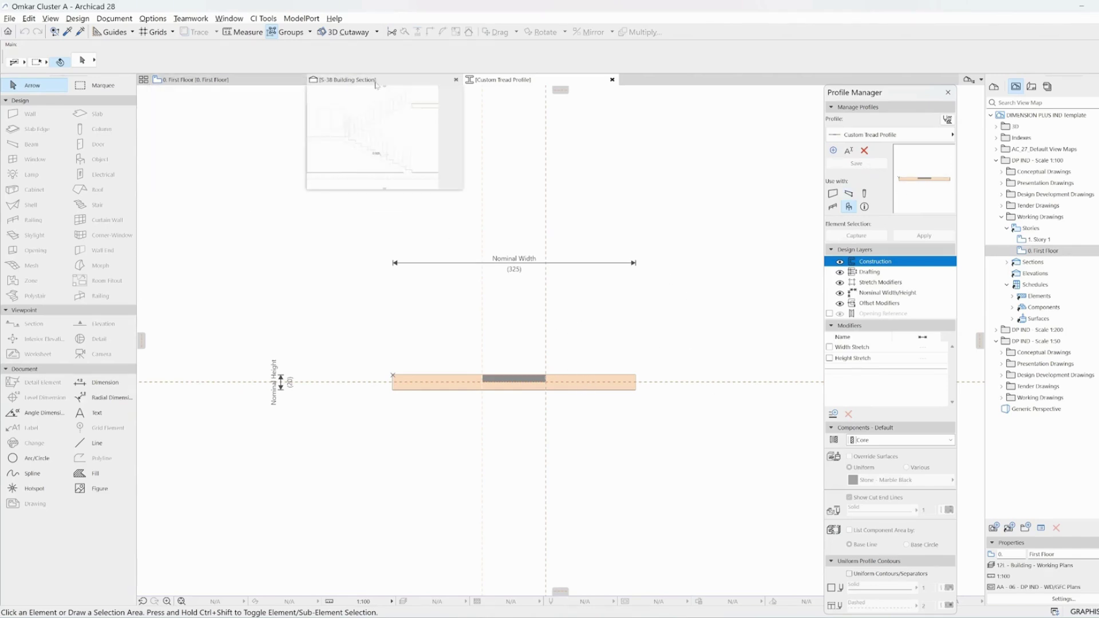
Open the settings of the stair in the S-38 Building Section and set its flight tread type to Profiled Tread 27
left_click(376, 84)
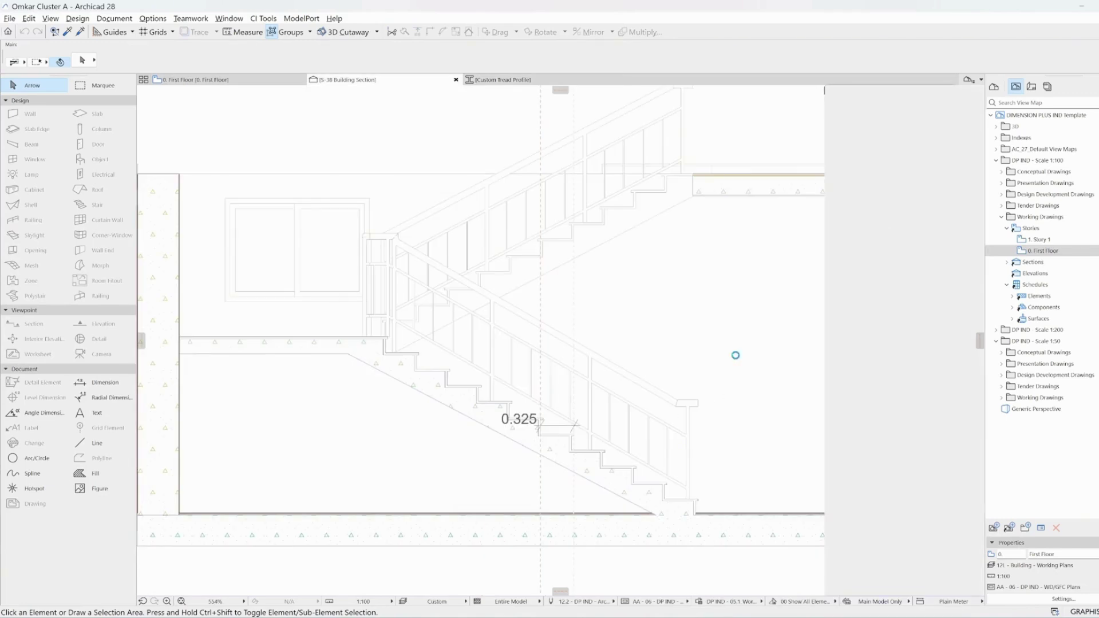
left_click(460, 406)
key("ctrl+t")
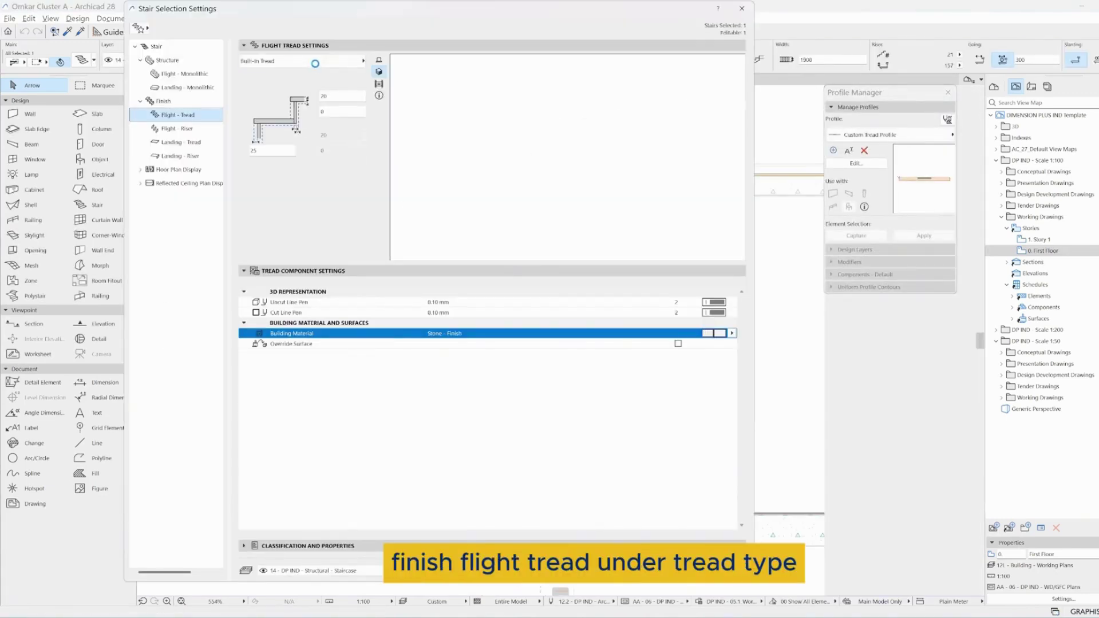
left_click(315, 61)
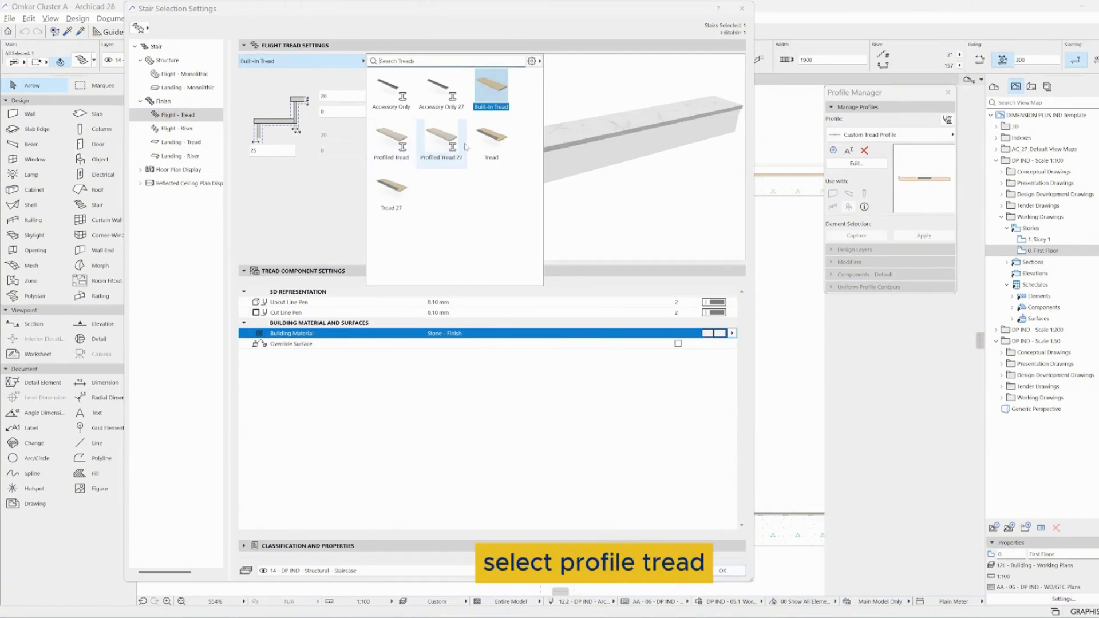
left_click(441, 141)
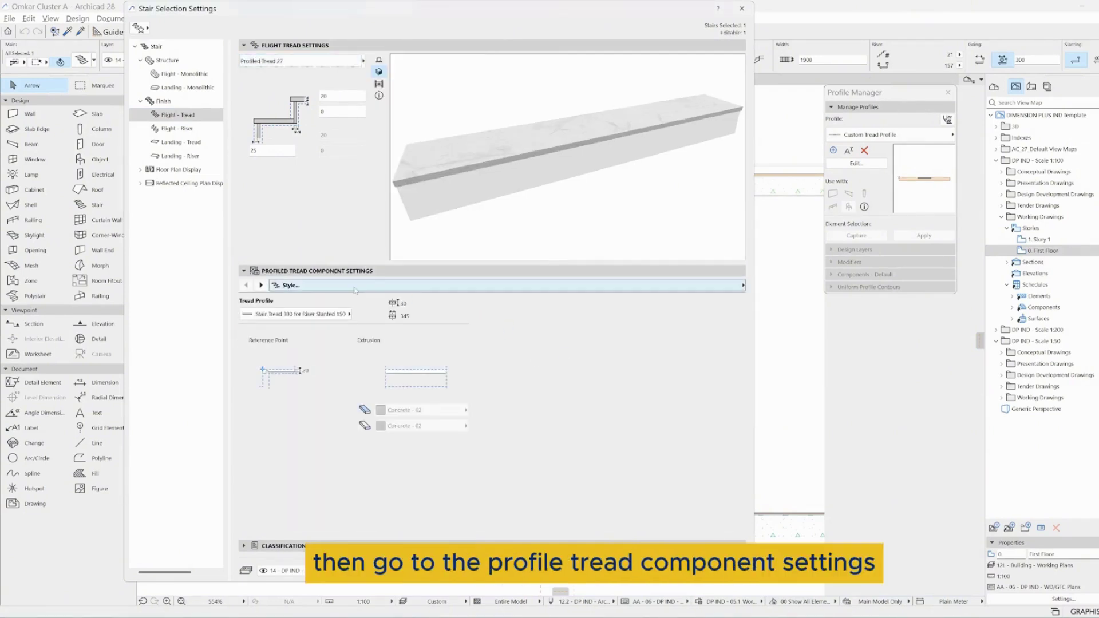
Assign Custom Tread Profile as the flight's tread profile and check it in the 3D preview
left_click(324, 321)
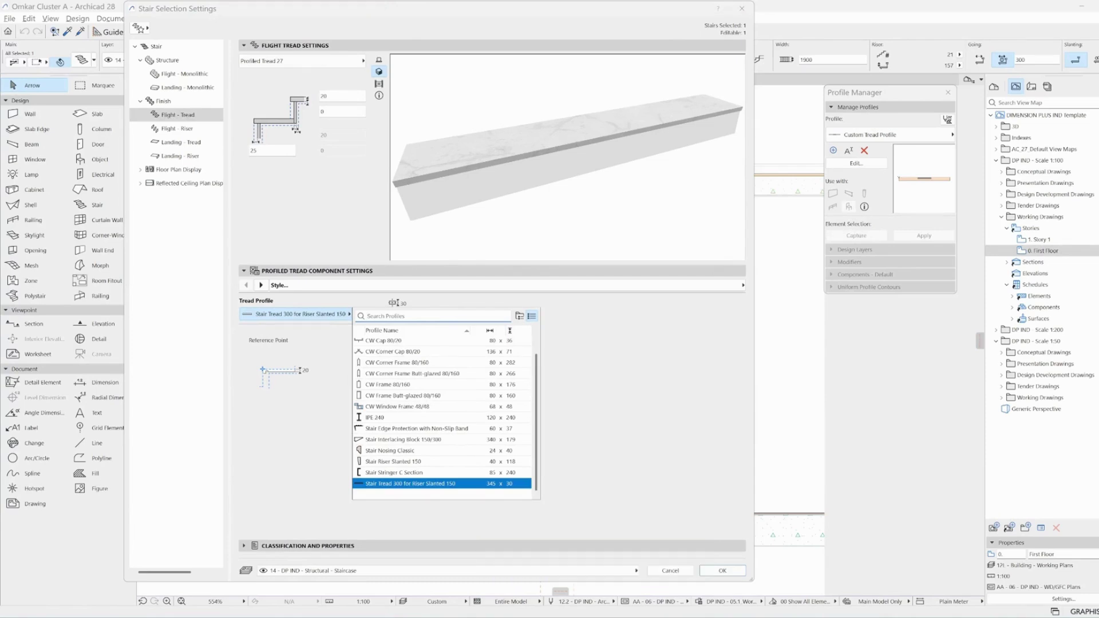
type("cust")
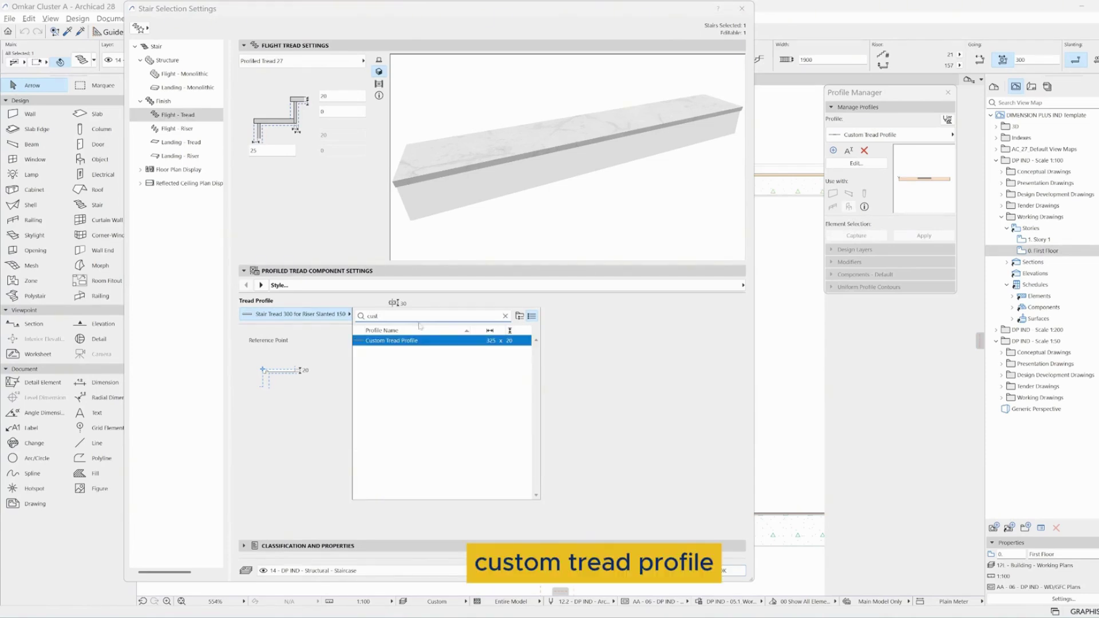
left_click(421, 340)
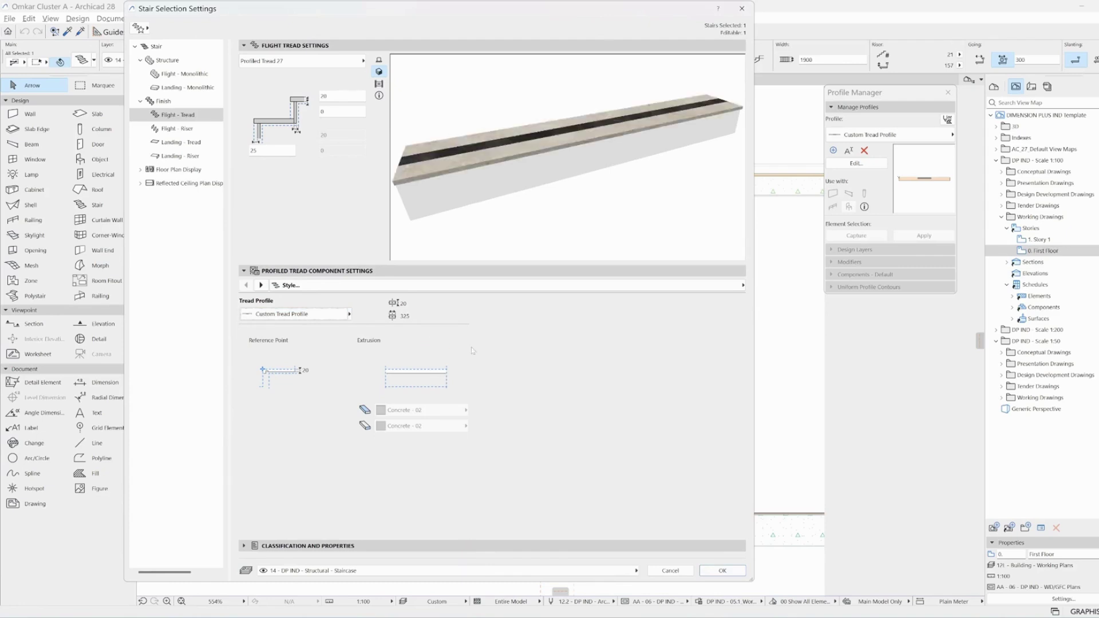
left_click_drag(567, 185, 638, 180)
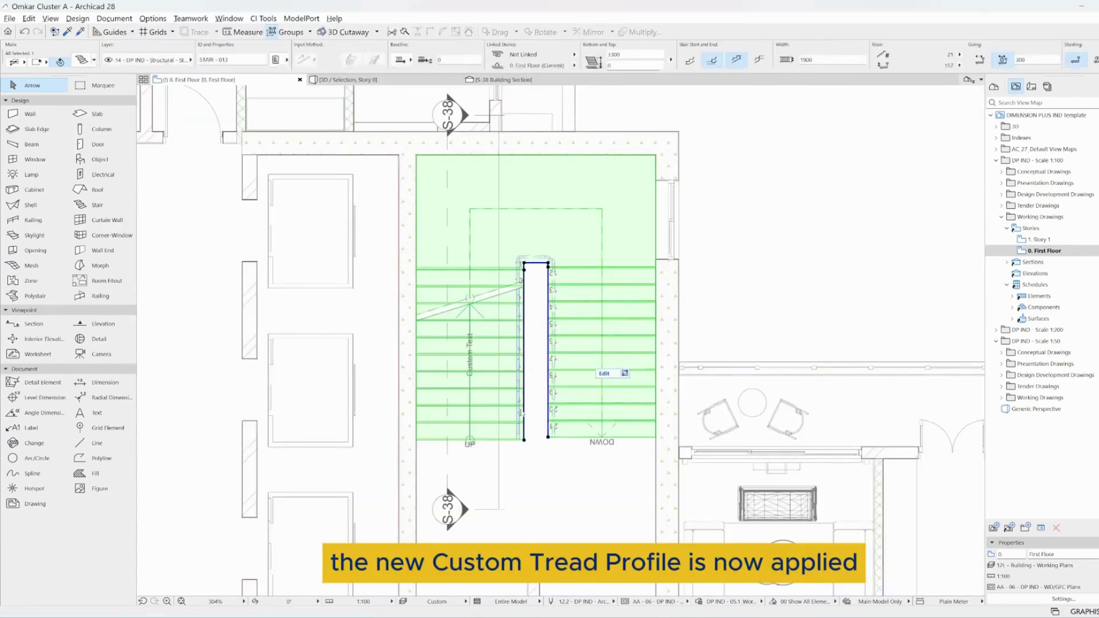
Show the stair together with its railing in 3D and inspect the two-material treads from different angles
scroll(518, 425, "up", 4)
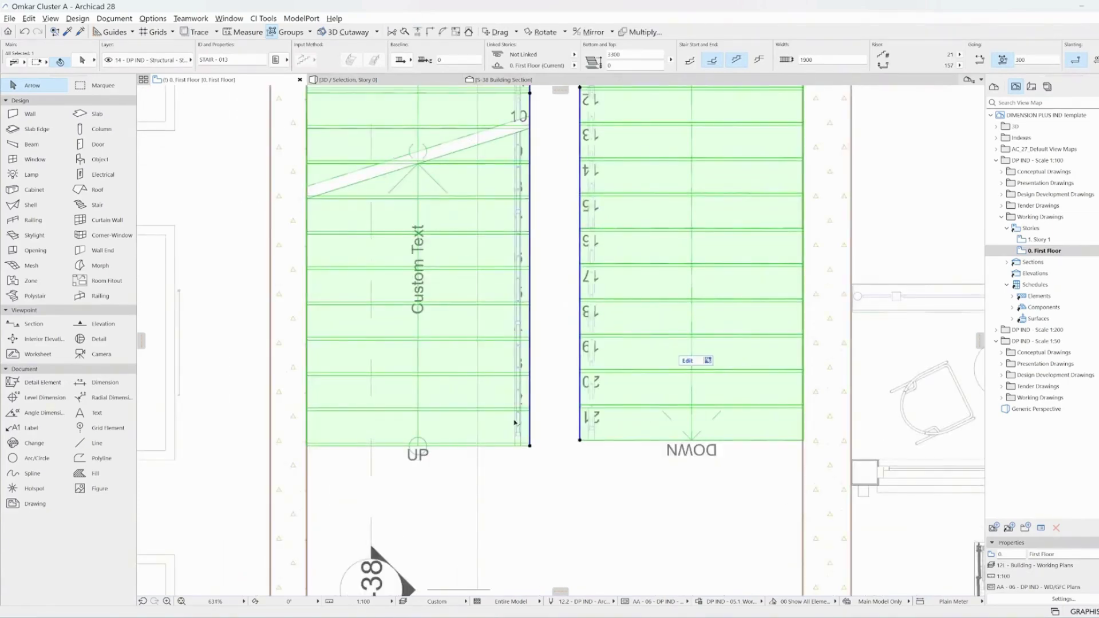
left_click(518, 422, "shift")
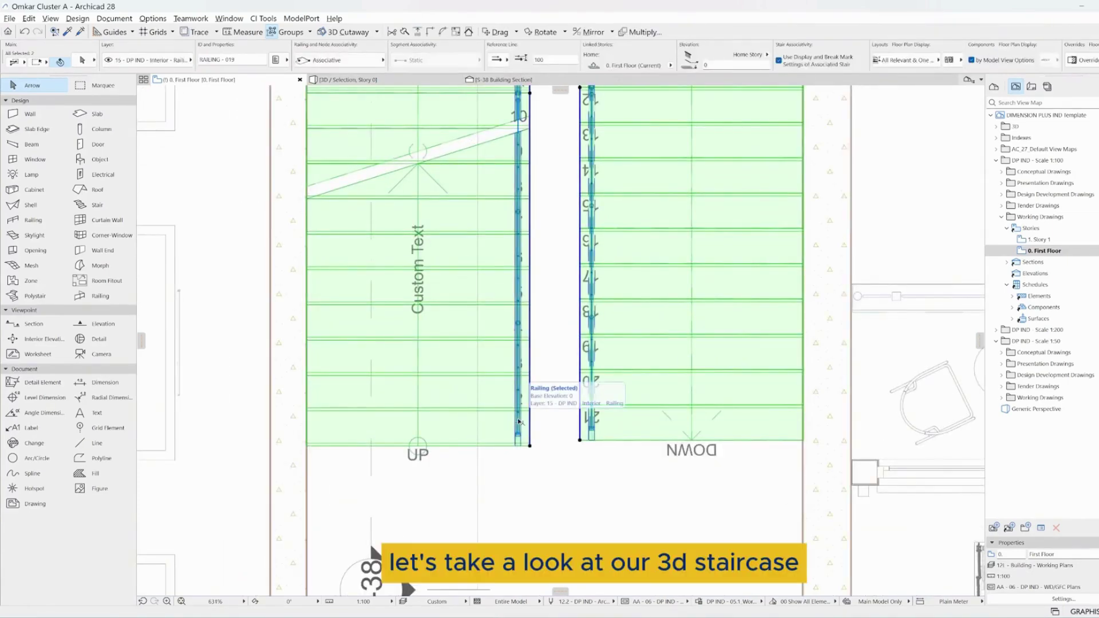
key("F5")
middle_click_drag(552, 439, 386, 390, "shift")
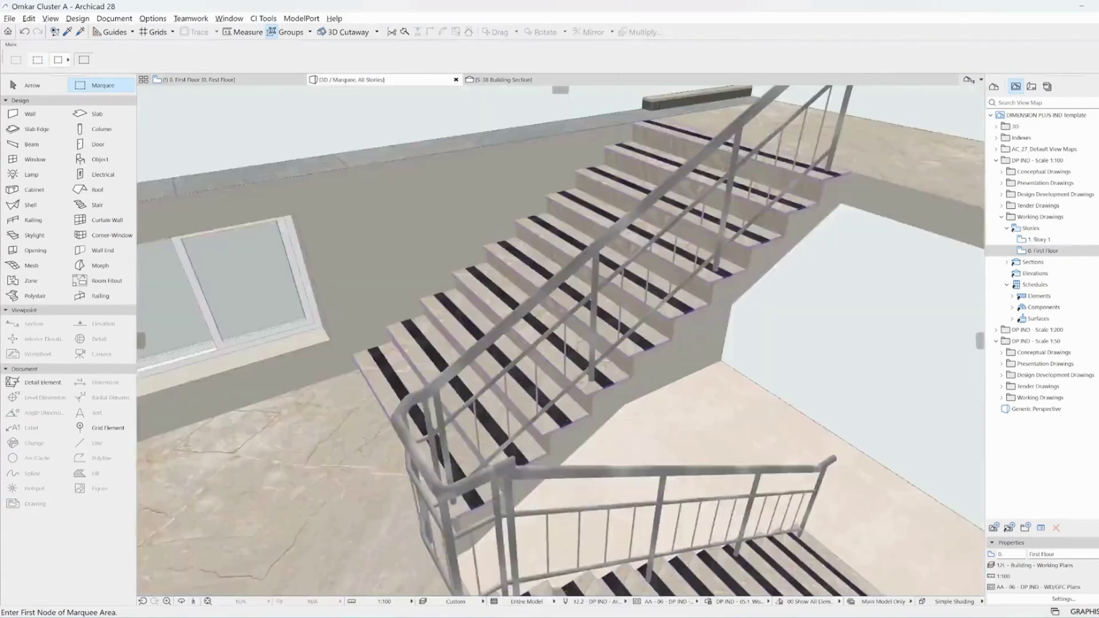
middle_click_drag(446, 413, 749, 458, "shift")
Examine the cut tread profiles of the lower flight close up in the S-38 Building Section
left_click(503, 80)
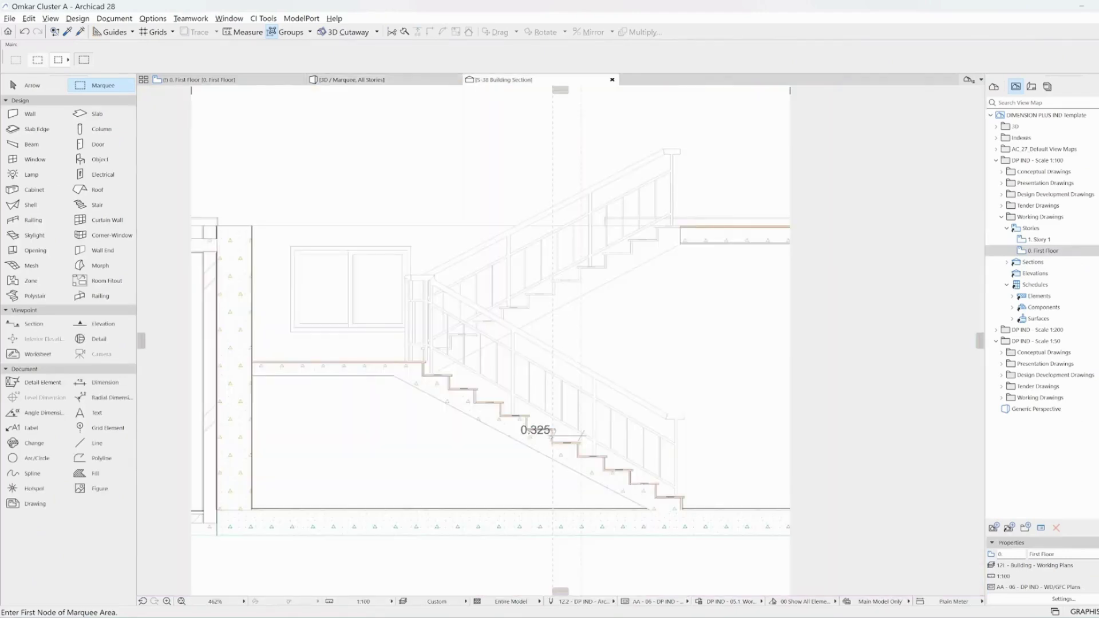
scroll(513, 414, "up", 6)
scroll(514, 414, "up", 3)
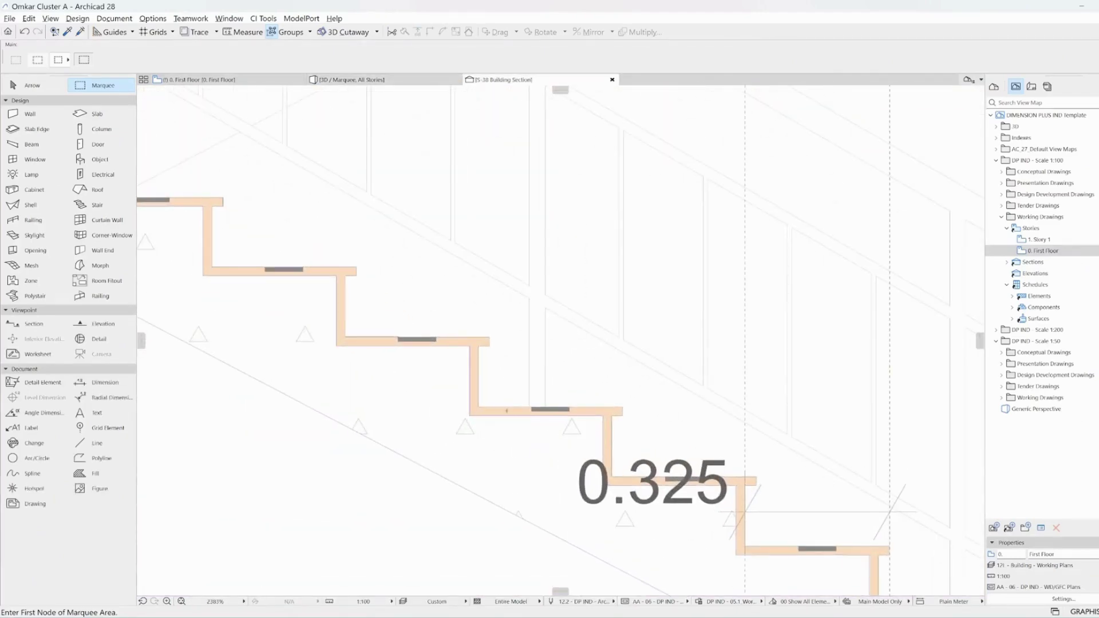
key("Escape")
left_click(494, 416)
key("Escape")
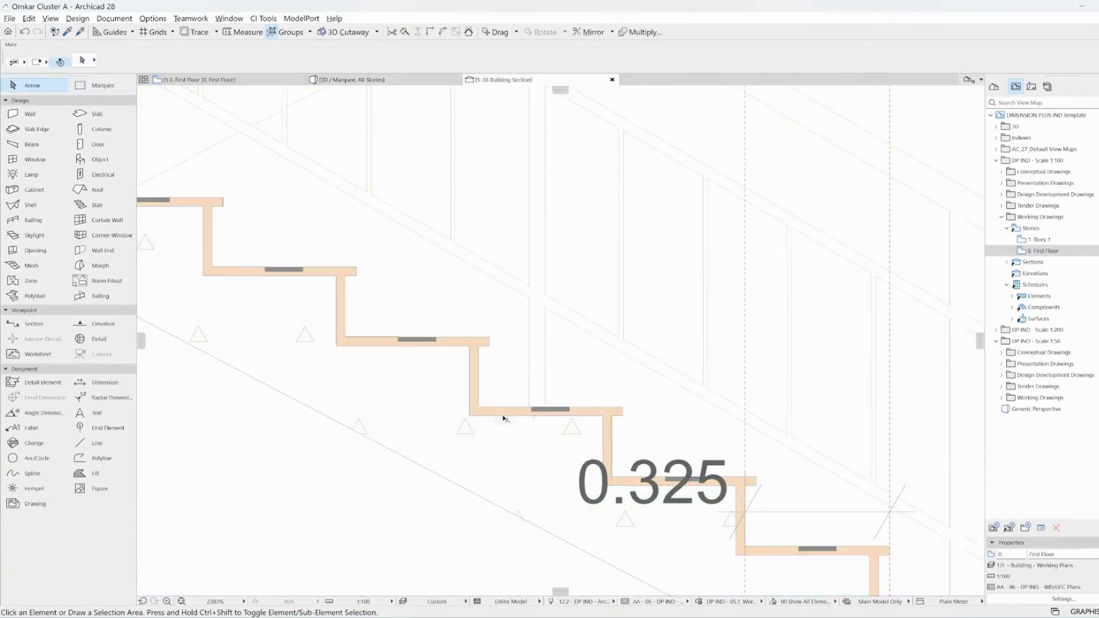